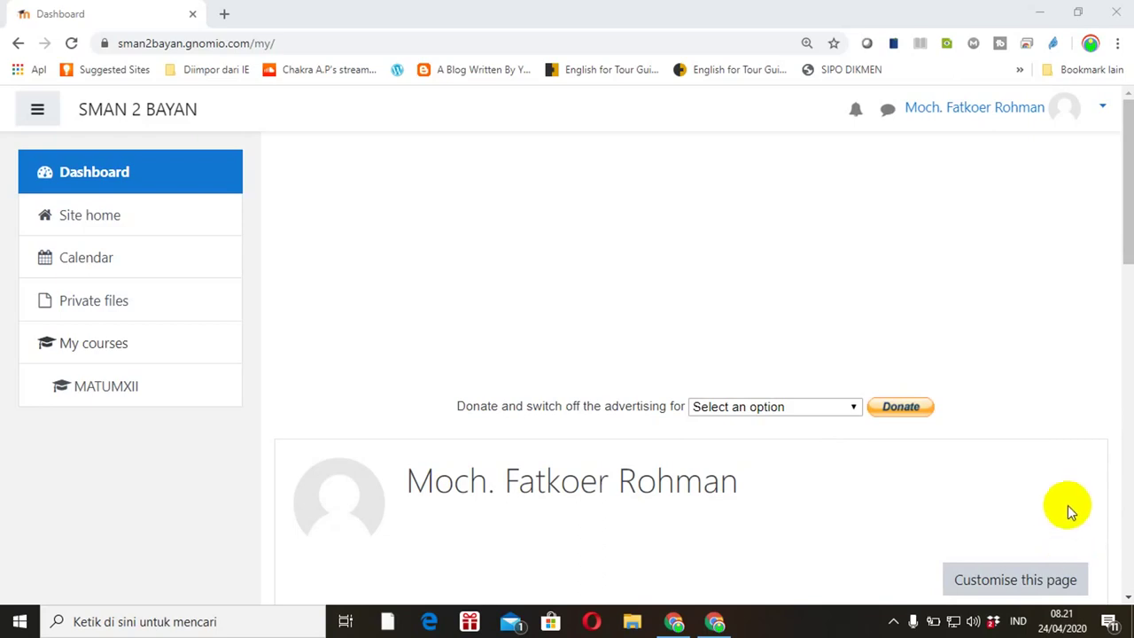
- Open the Matematika Umum Kelas XII course from the dashboard's course overview
drag(1127, 248, 1119, 203)
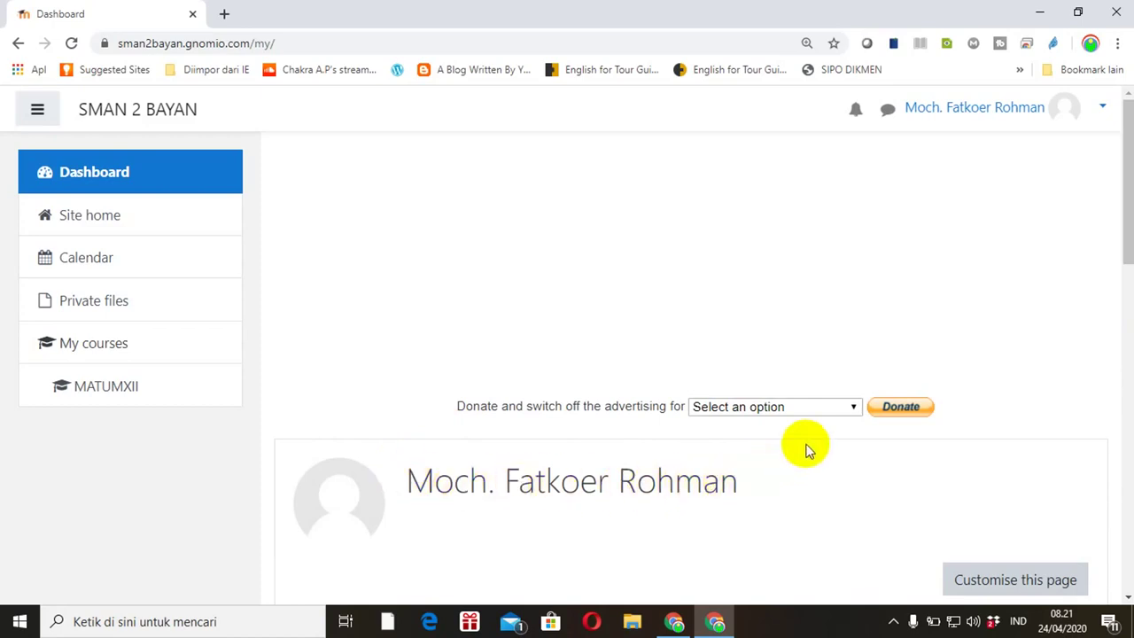
click(1123, 257)
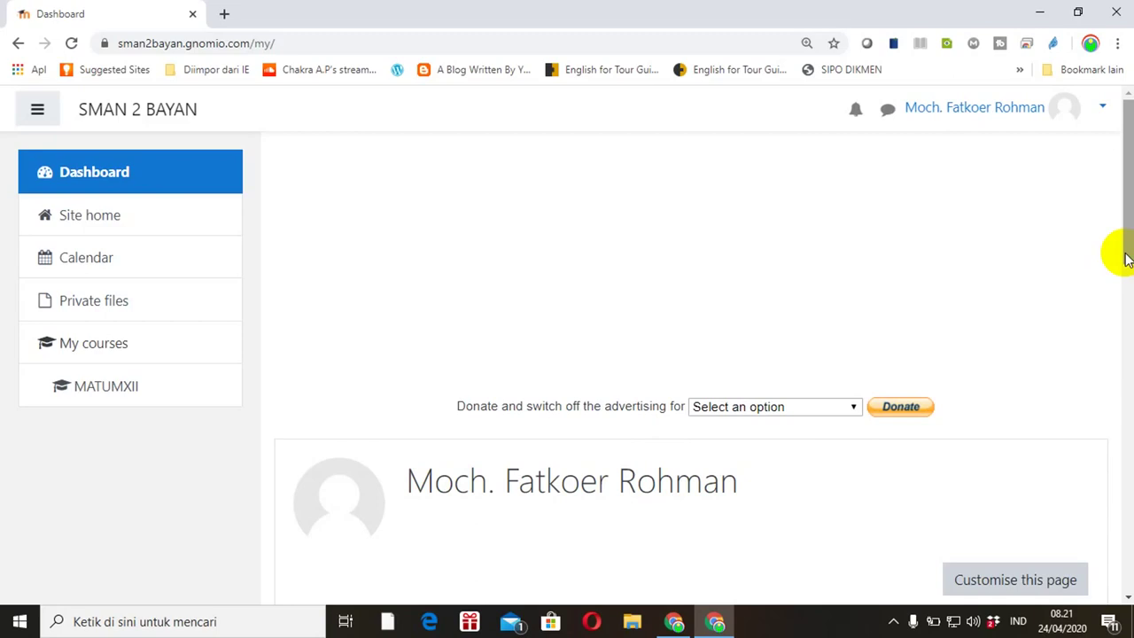
drag(1127, 259, 1126, 434)
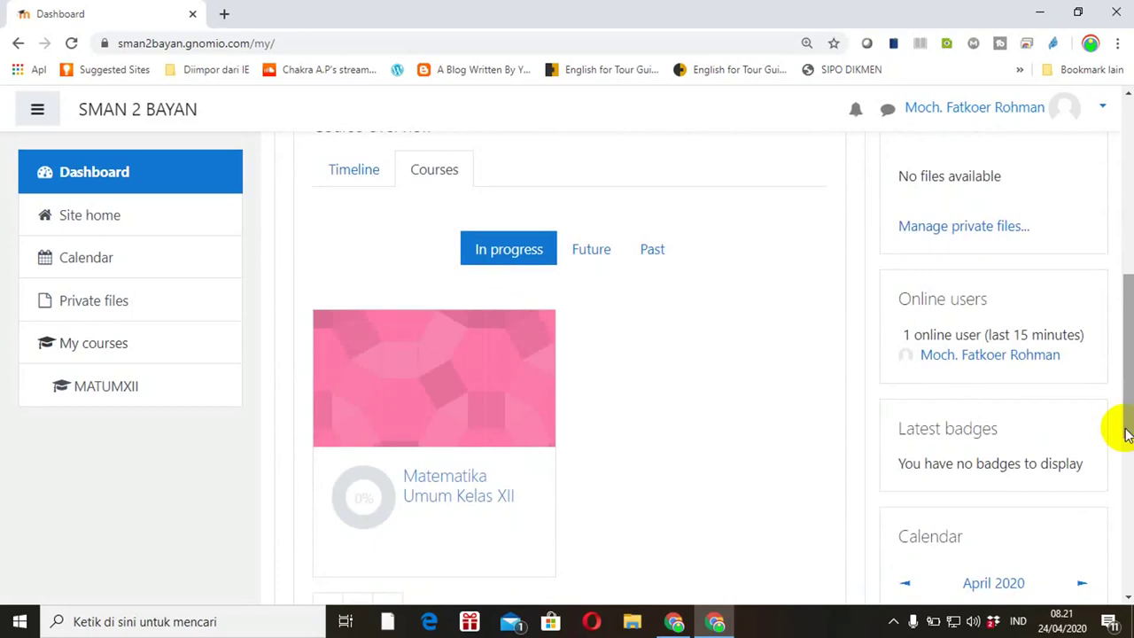
click(471, 505)
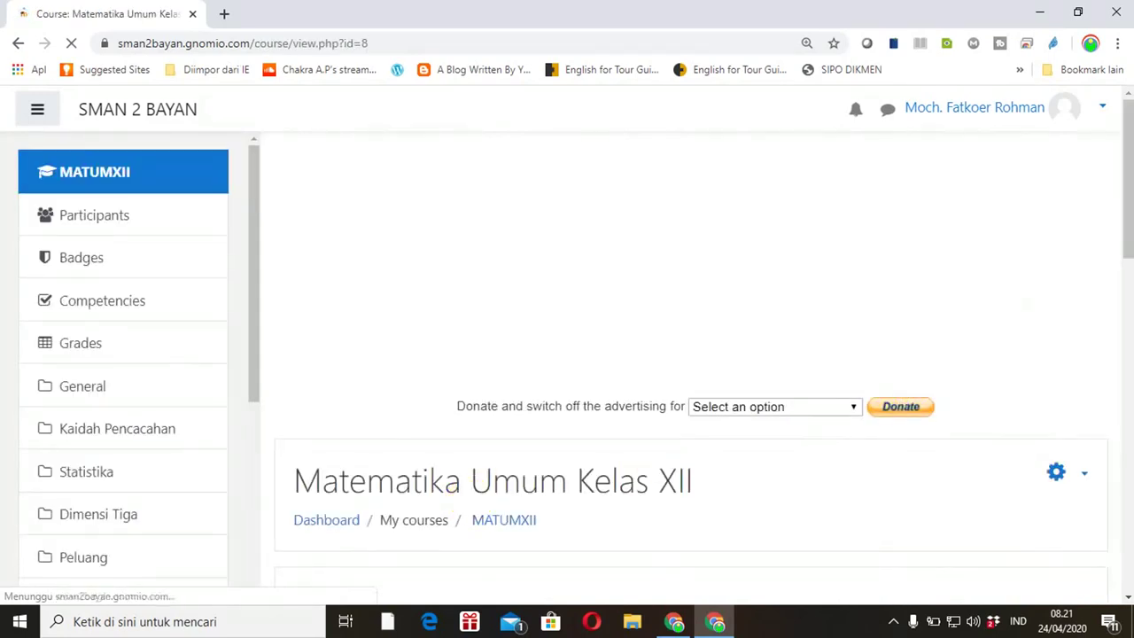
- Turn on editing mode for the Matematika Umum Kelas XII course
drag(1127, 195, 1125, 271)
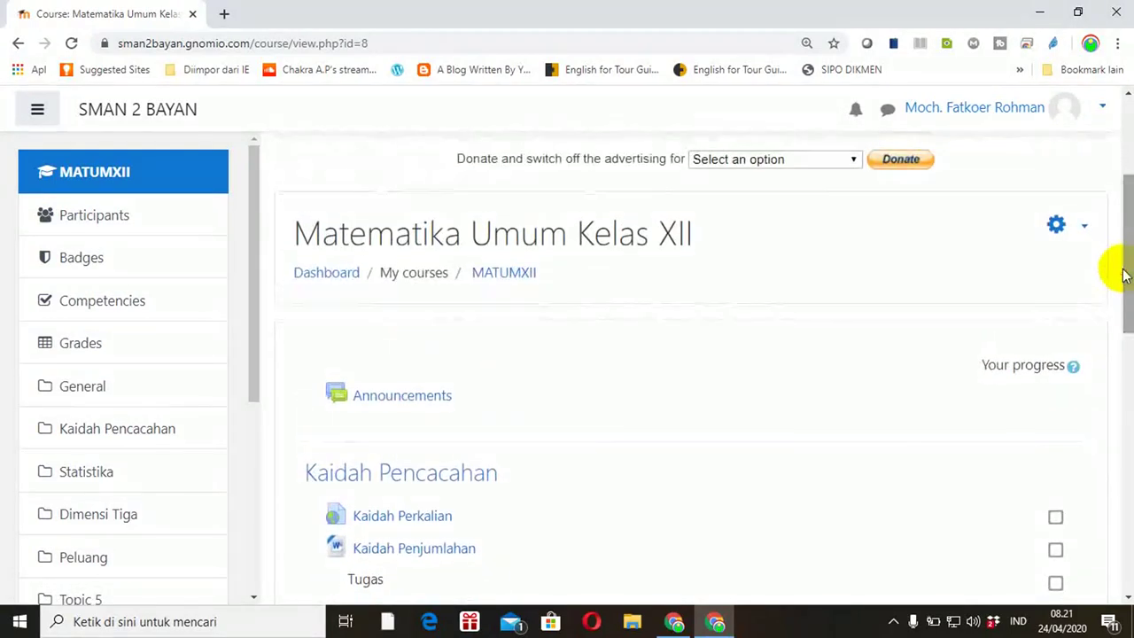
click(1083, 229)
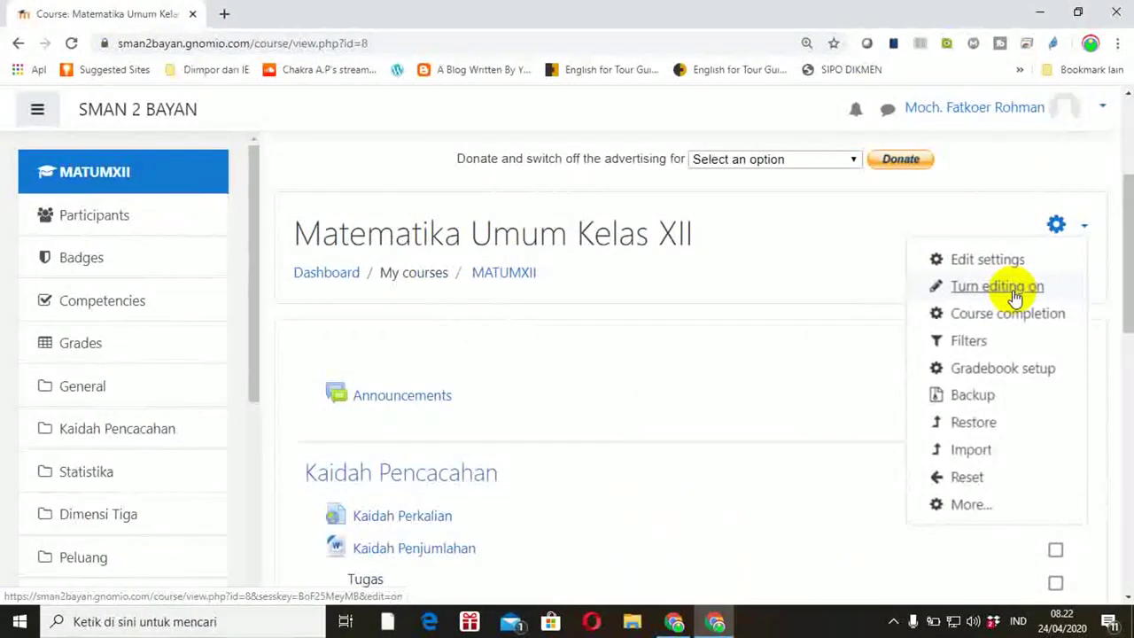
click(1014, 291)
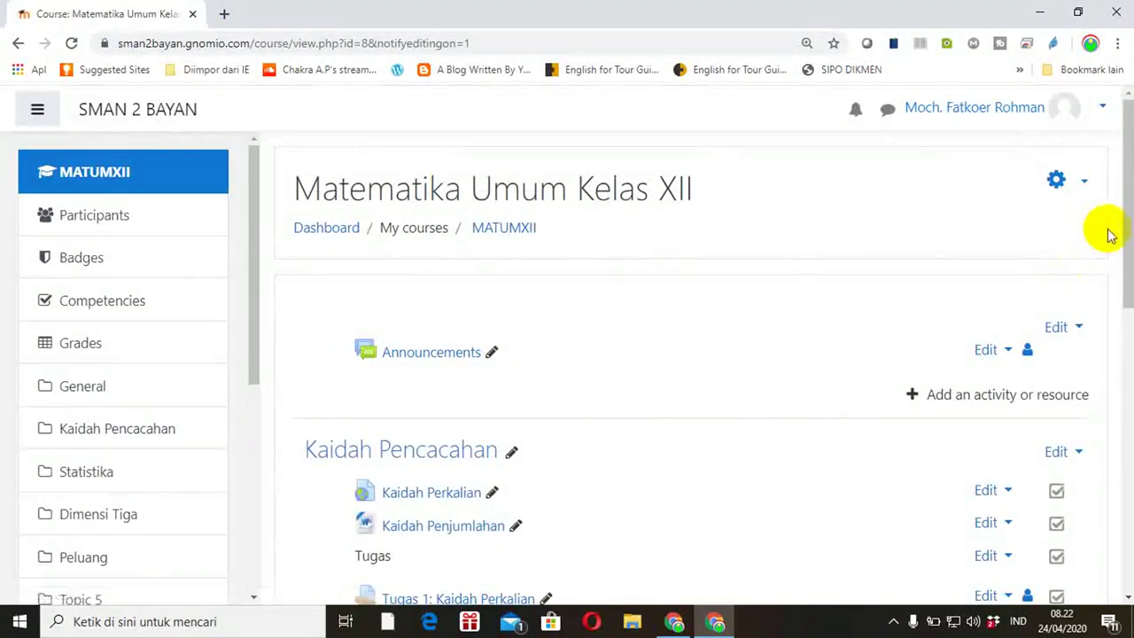
- Add a new Forum activity to the Kaidah Pencacahan section
drag(1118, 222, 1119, 287)
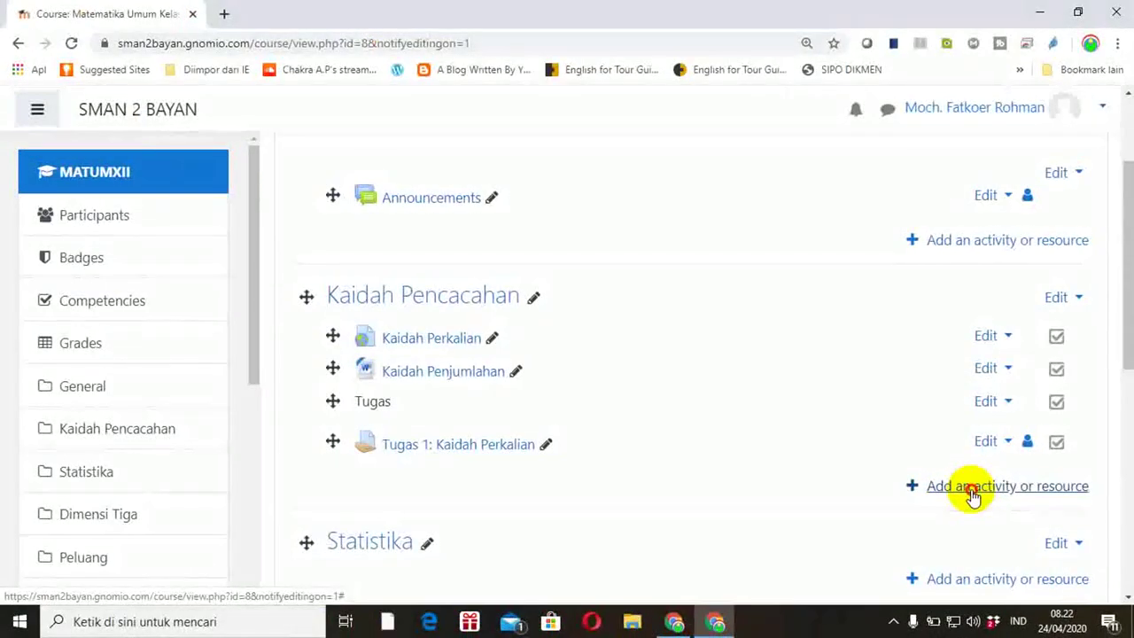
click(971, 489)
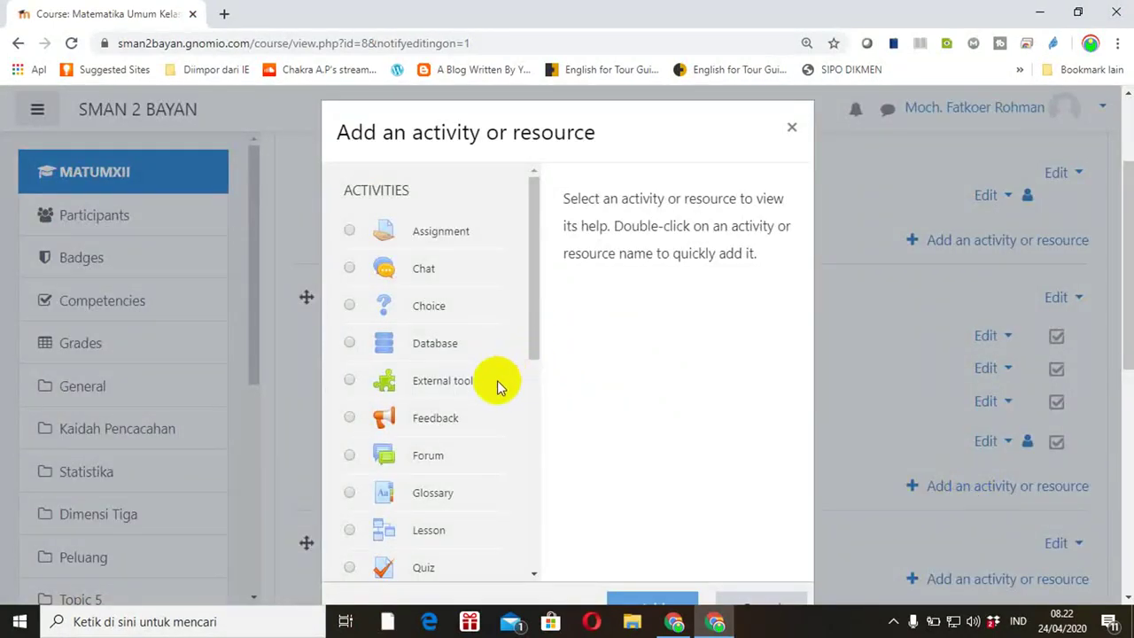
click(349, 456)
drag(1122, 351, 1121, 381)
click(652, 506)
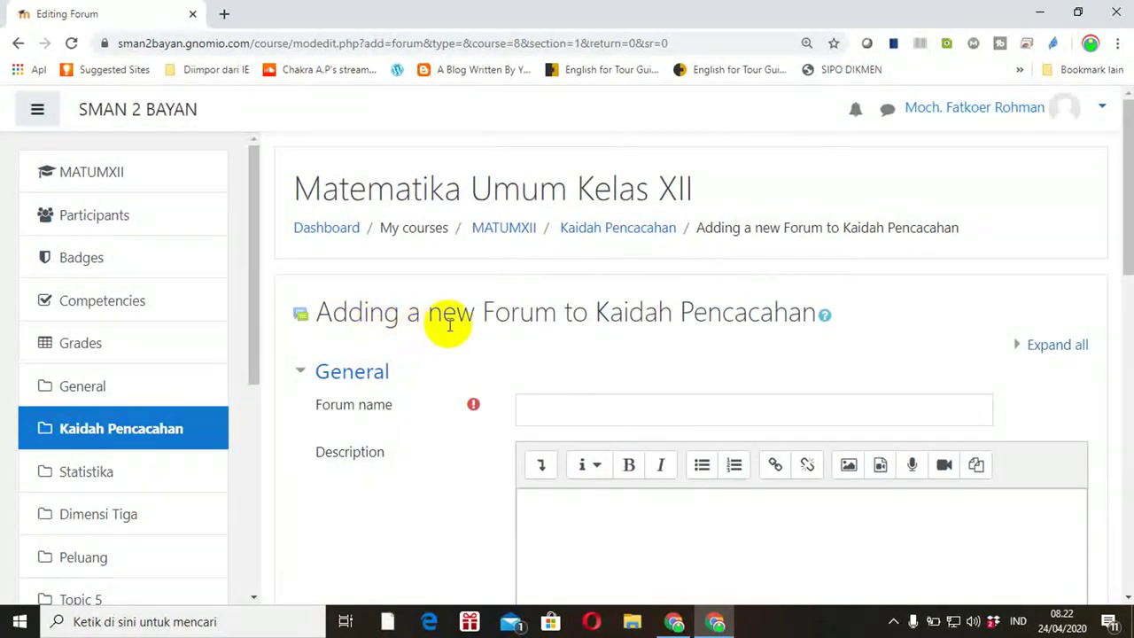
- Name the new forum "Diskusi 1: Kaidah Pencacahan"
drag(1124, 257, 1126, 282)
click(684, 329)
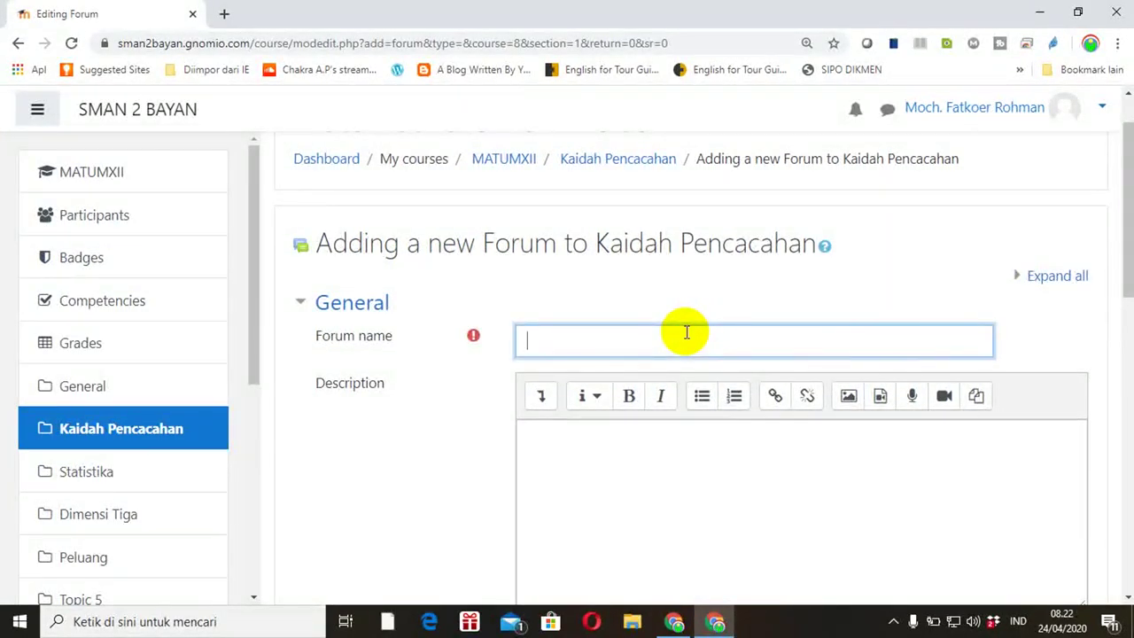
text(Diskusi 1: Kaid)
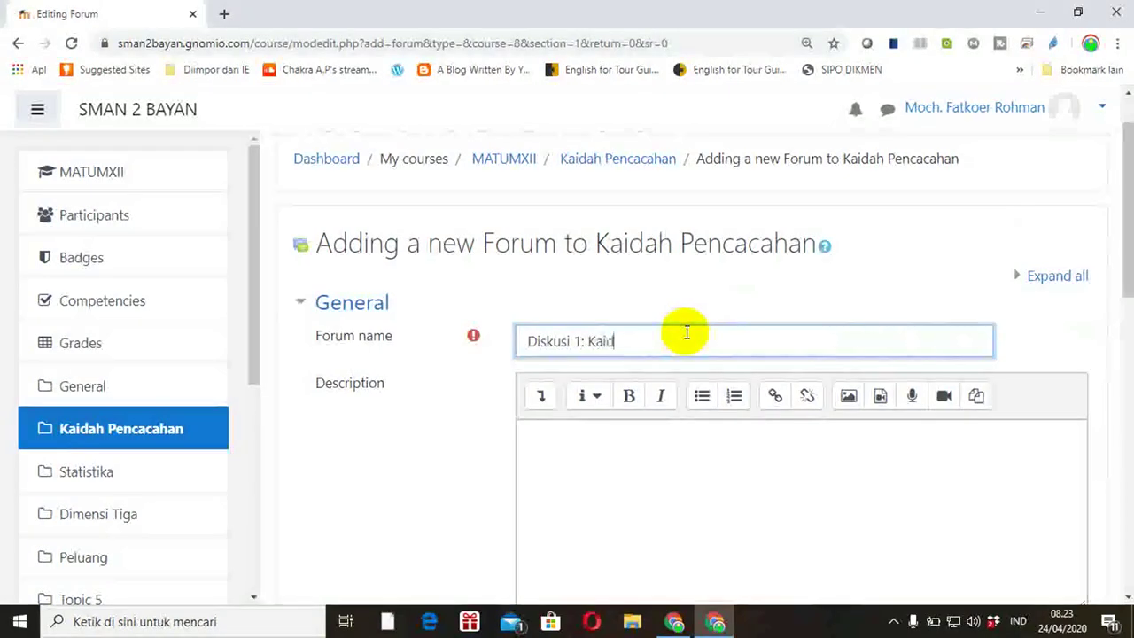
text(ah Pe)
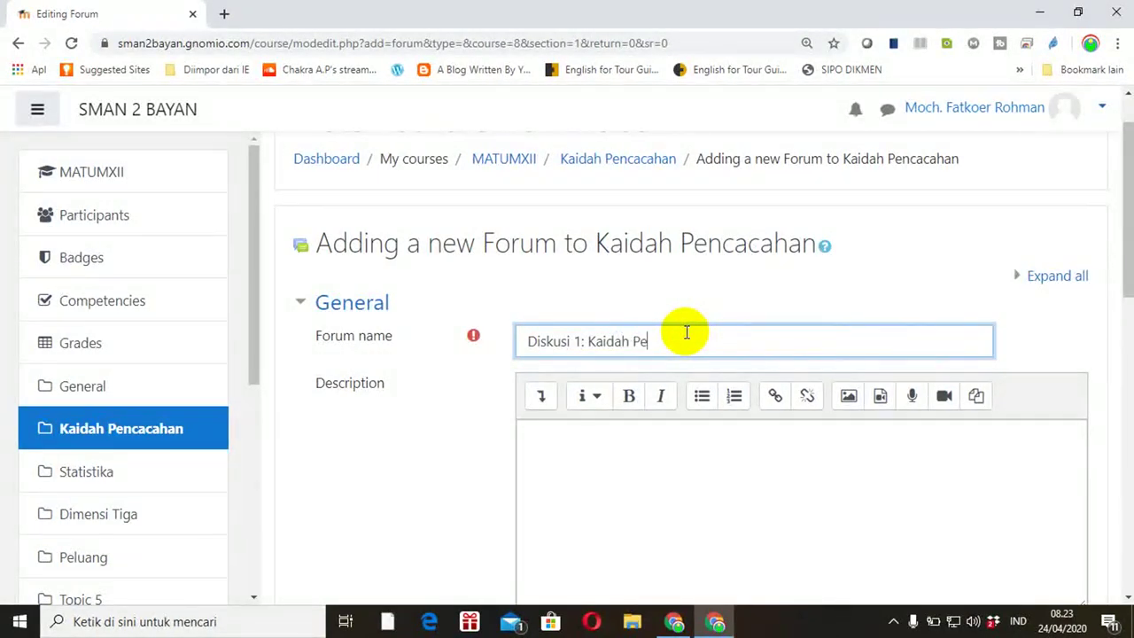
text(ncacahan)
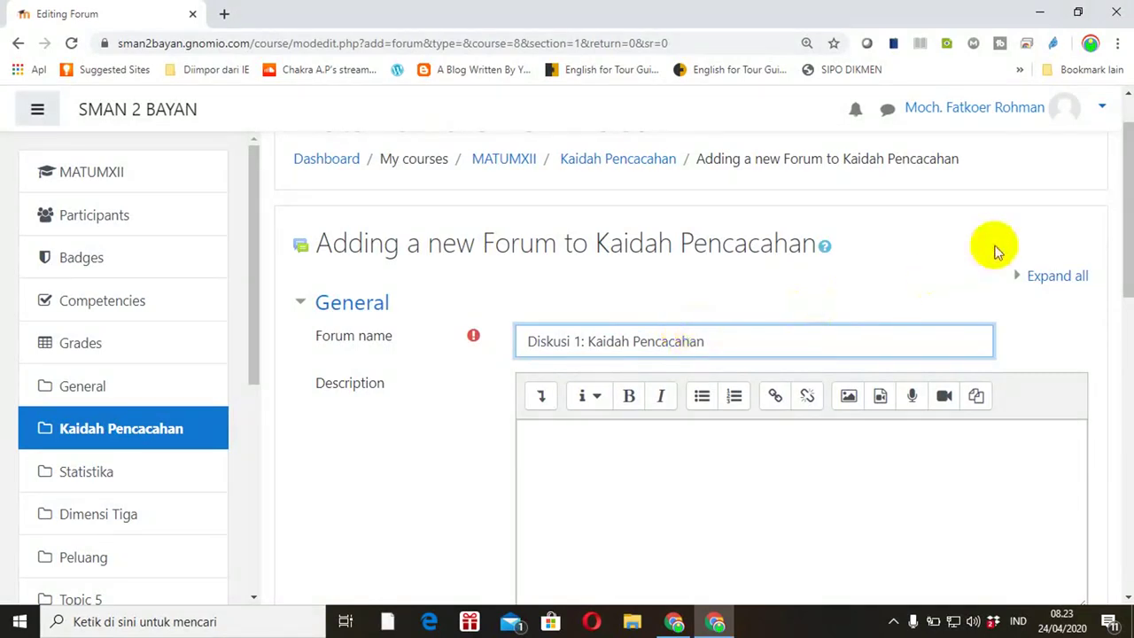
- Enter "Kapan menggunakan kaidah perkalian dan kapan menggunakan kaidah penjumlahan?" as the forum description
drag(1127, 246, 1117, 304)
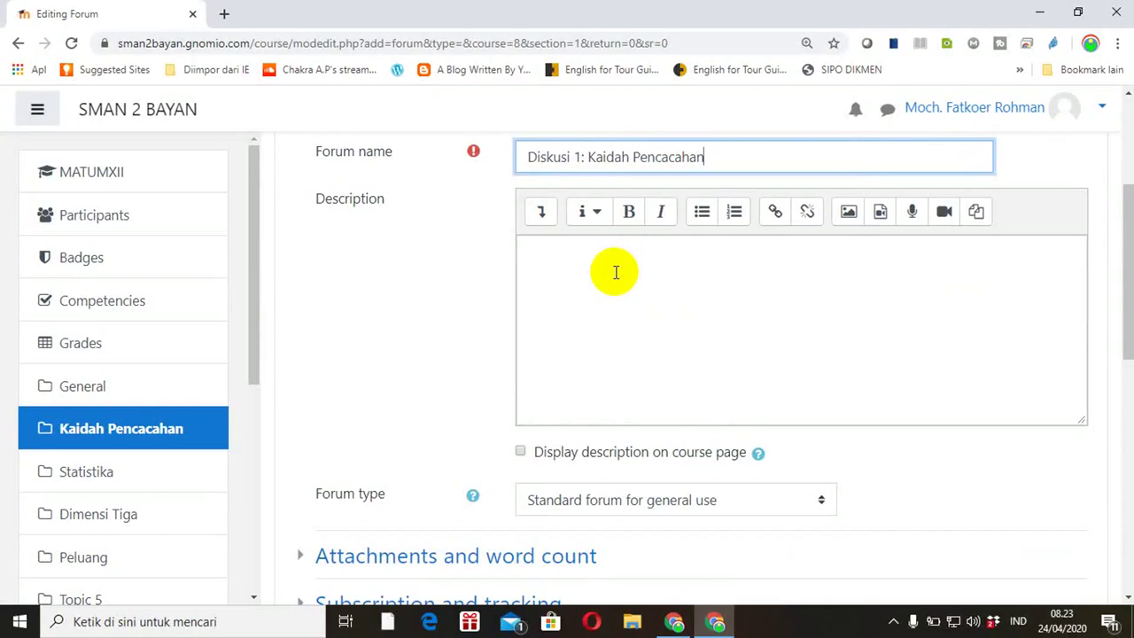
mouse_move(1125, 215)
mouse_down()
mouse_move(1127, 246)
mouse_move(1118, 216)
mouse_up()
click(544, 302)
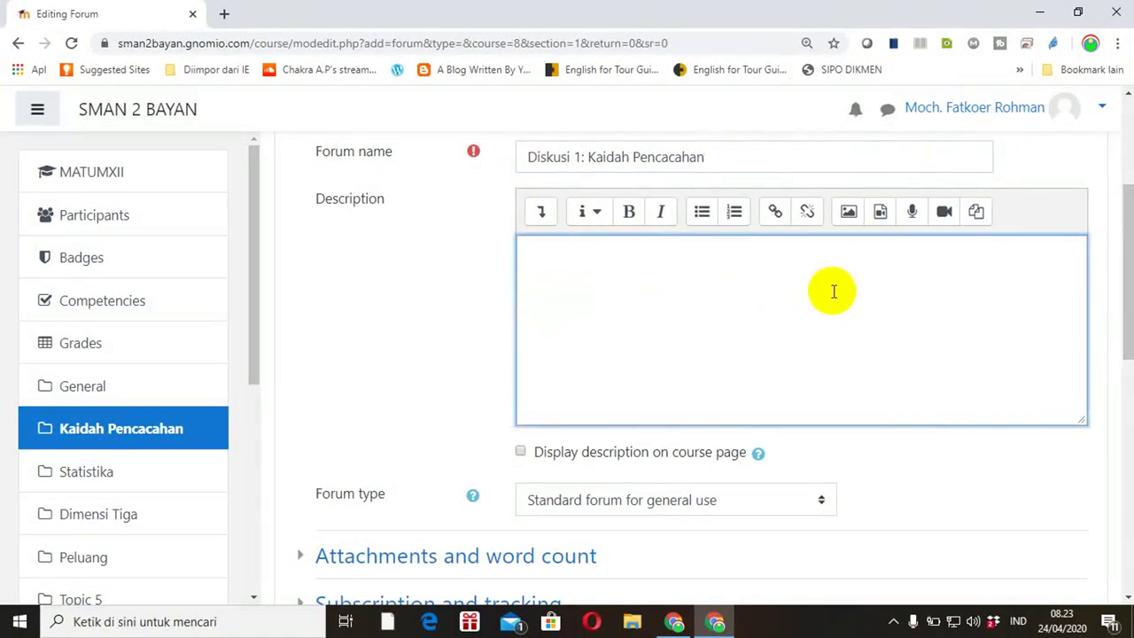
drag(1126, 257, 1117, 213)
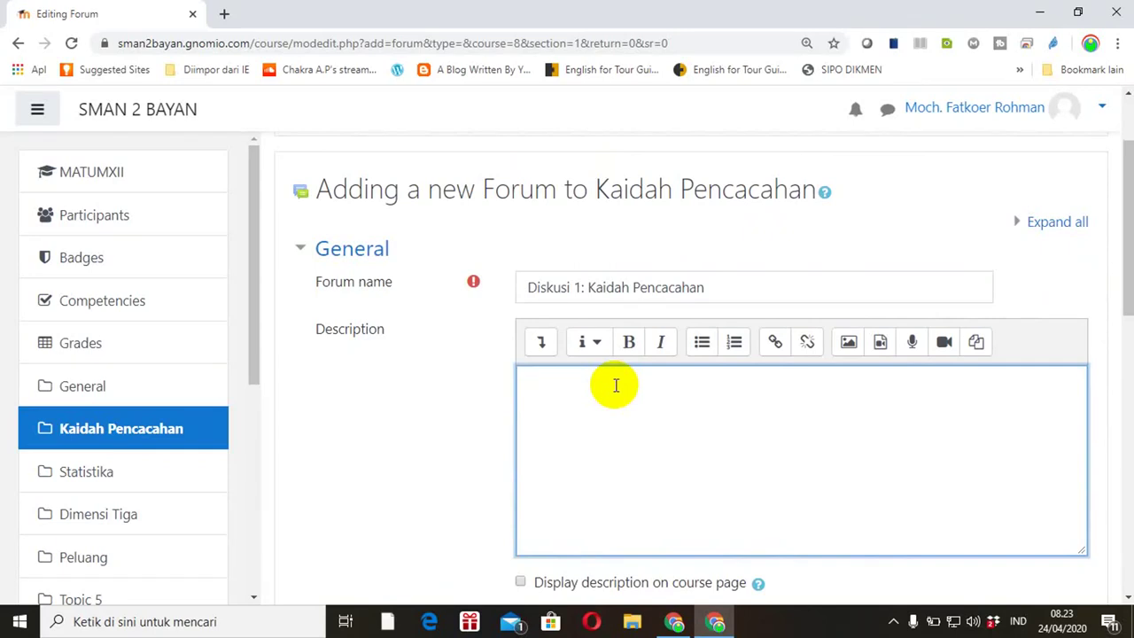
text(Kapan mengg)
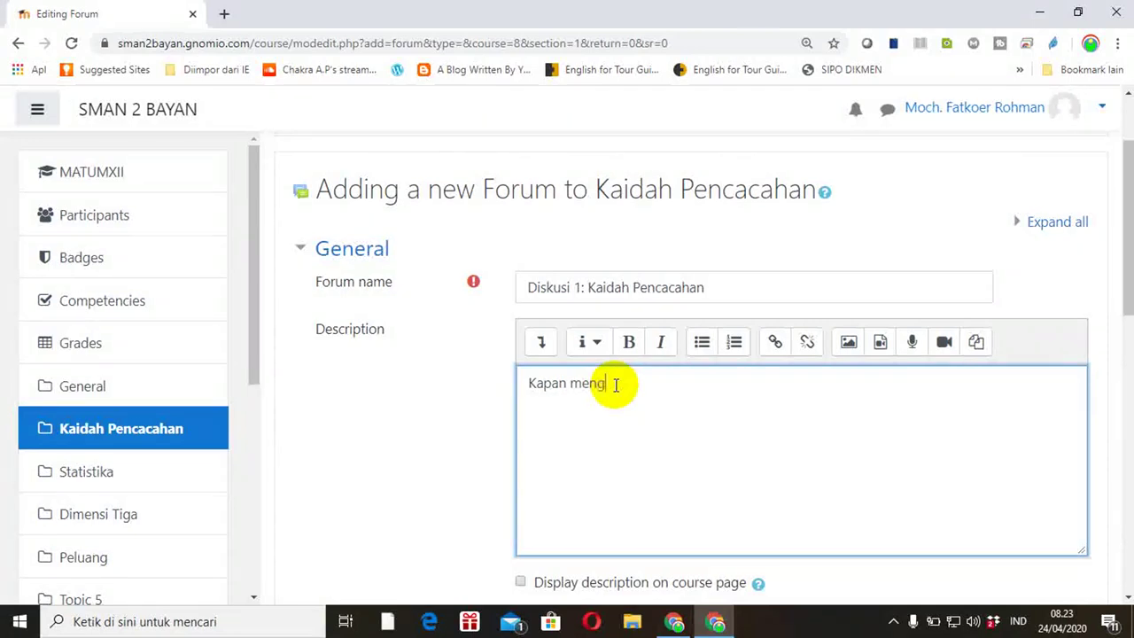
text(unakan kaidah perkalian dan kapan mengg)
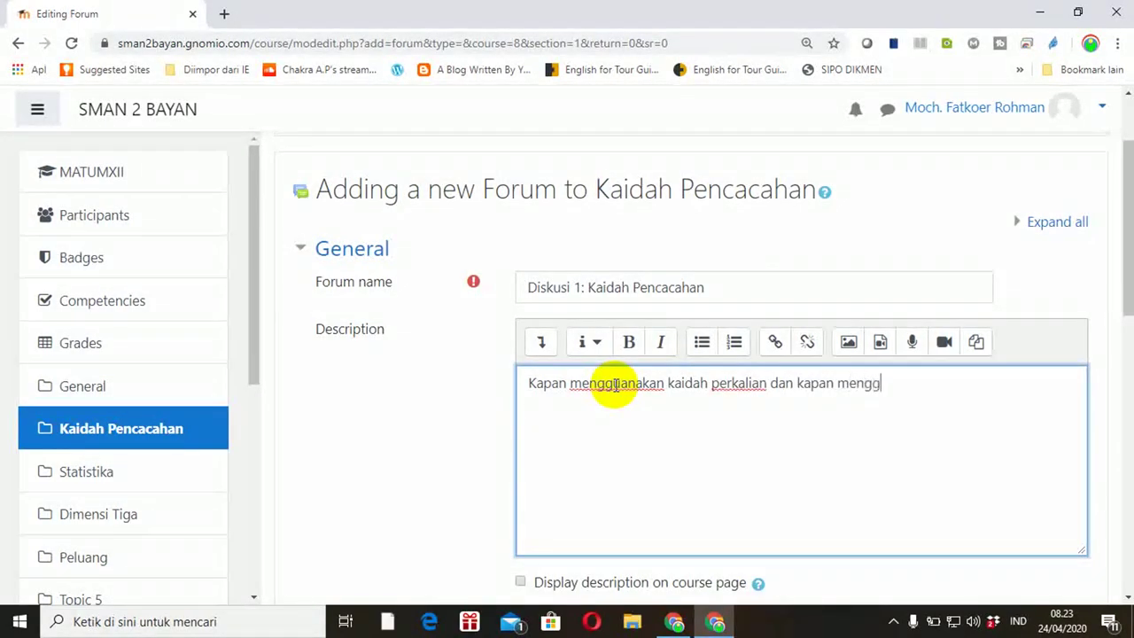
text(unakan kaidag)
key(BackSpace)
text(h penjumlahan?)
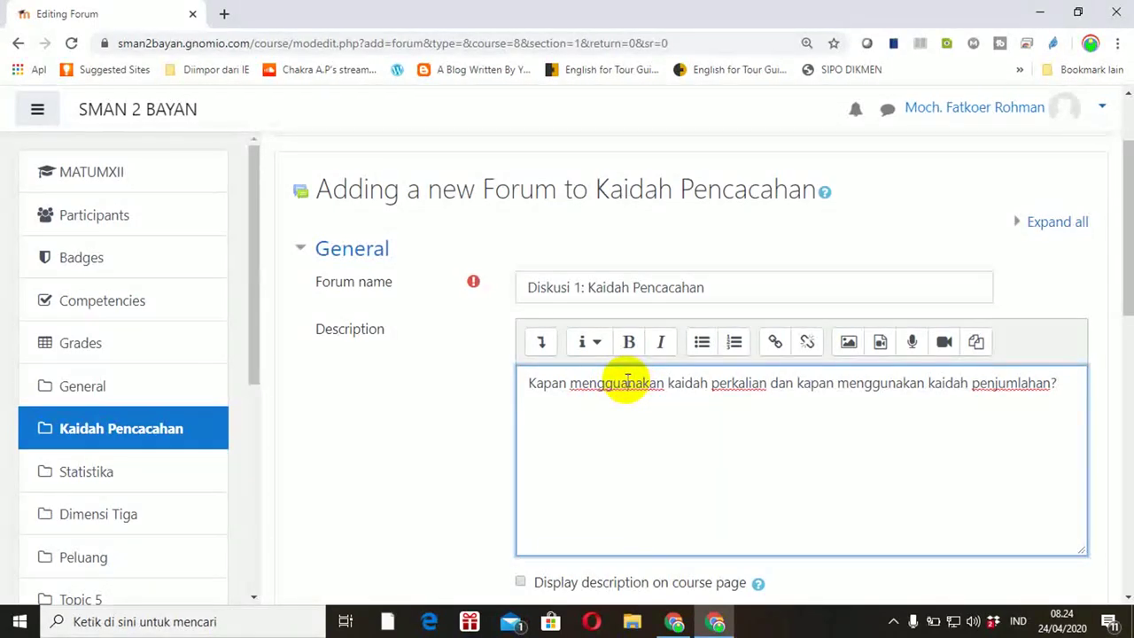
click(627, 381)
key(BackSpace)
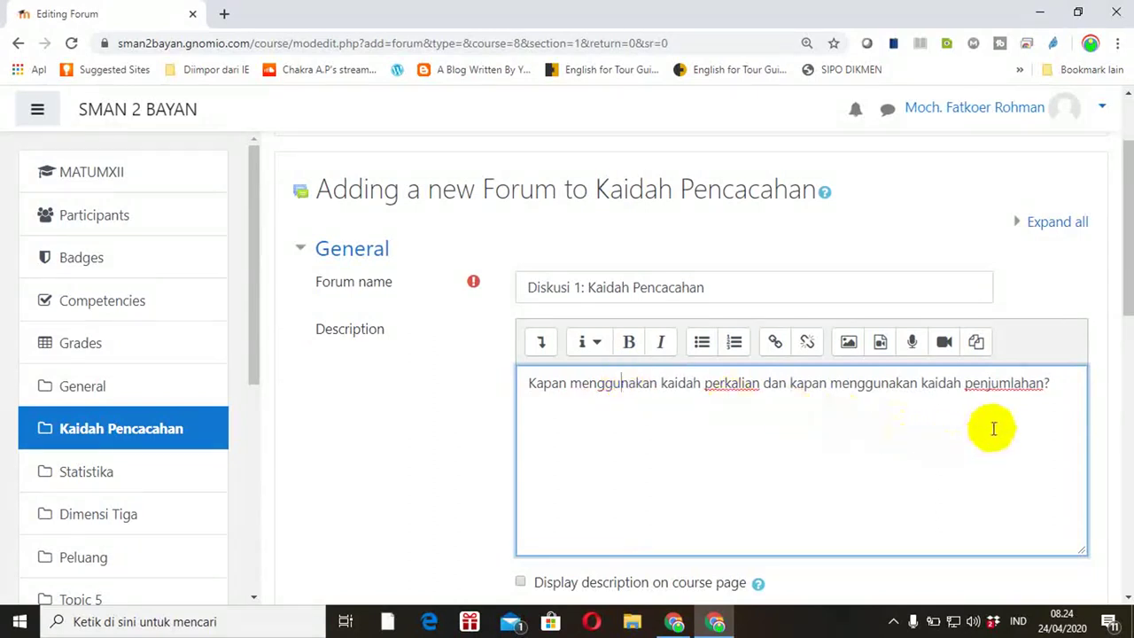
click(1059, 385)
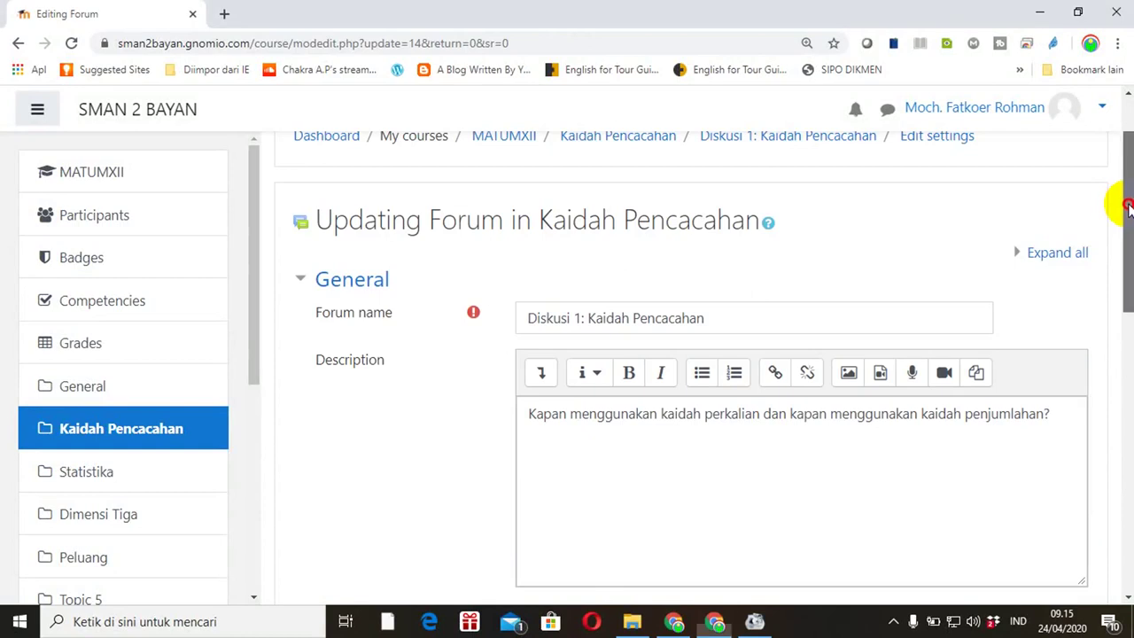
- Set the forum type to "A single simple discussion", then save and display the forum
drag(1126, 203, 1121, 253)
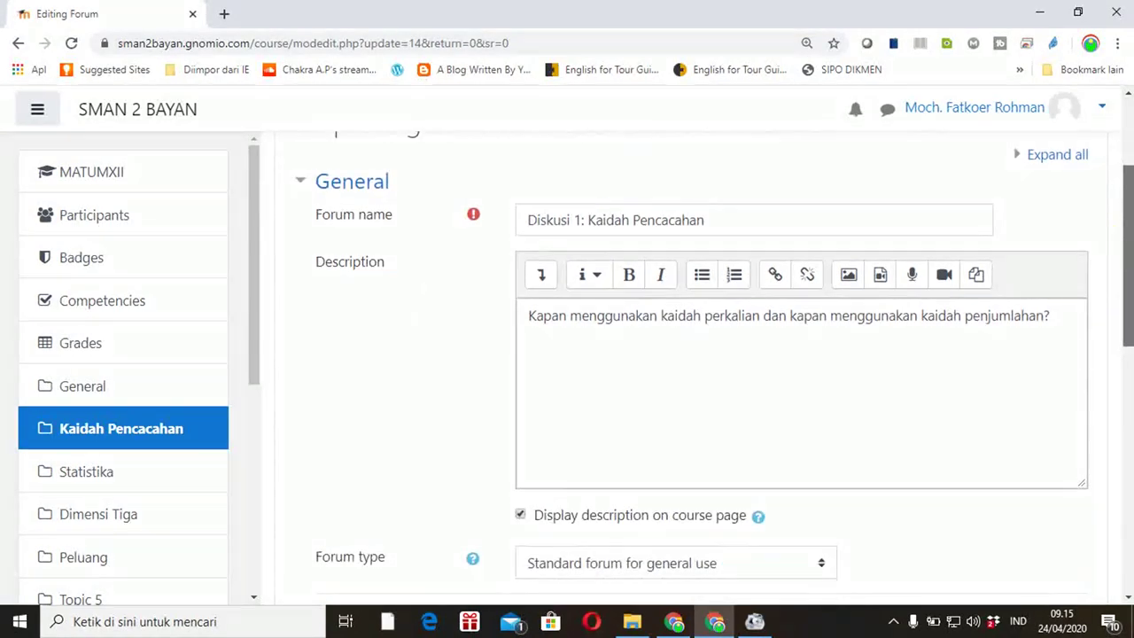
scroll(705, 371, down, 1)
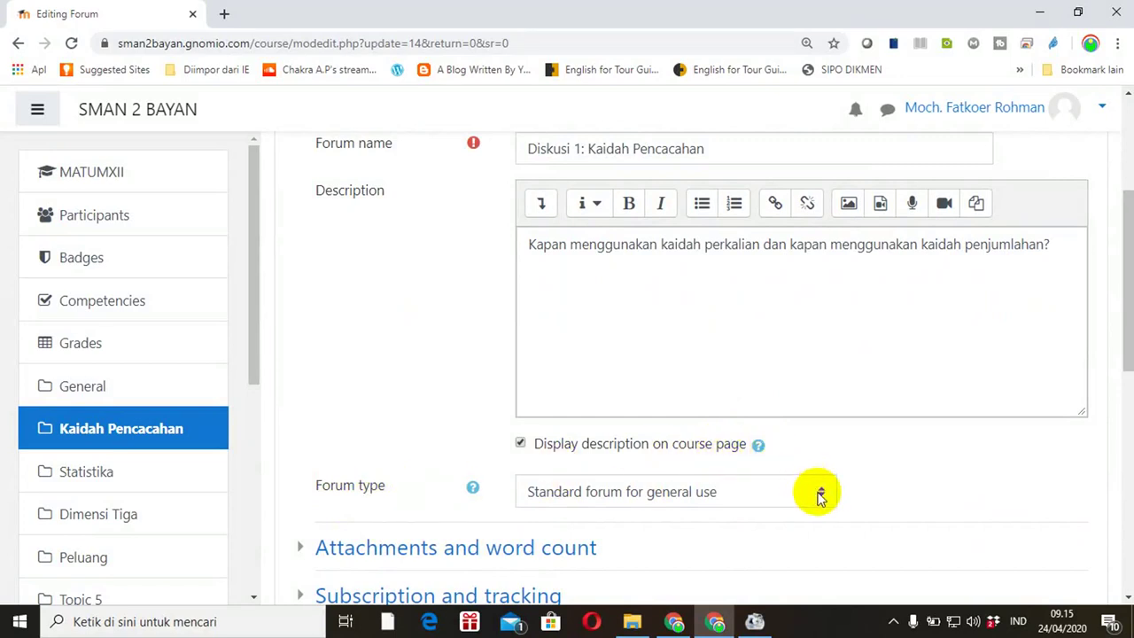
click(820, 493)
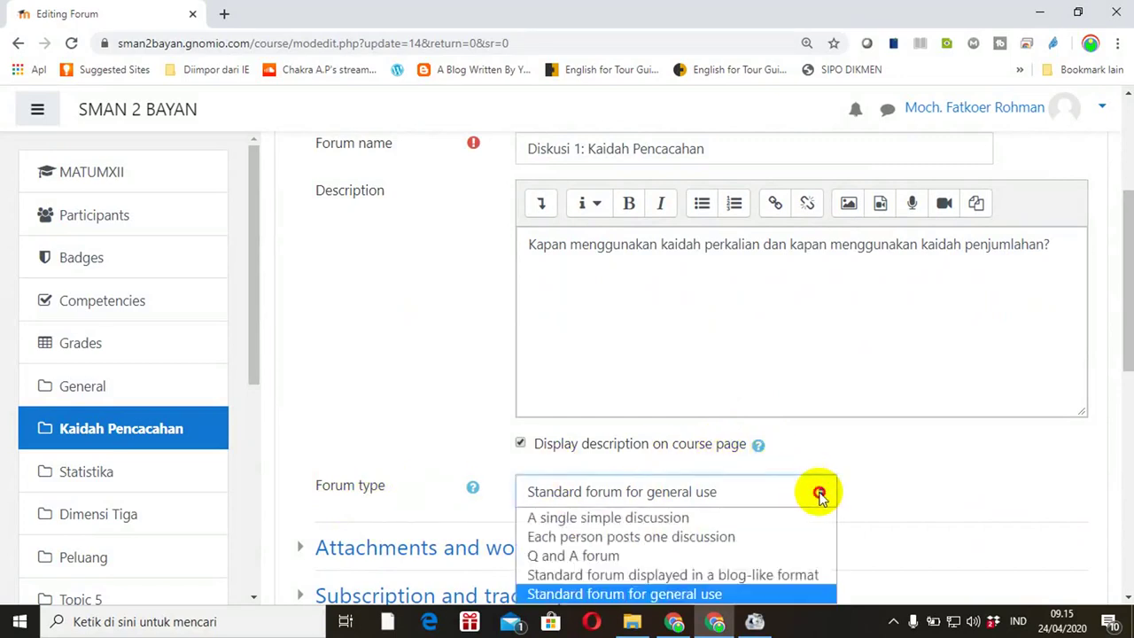
click(632, 525)
drag(1127, 331, 1123, 515)
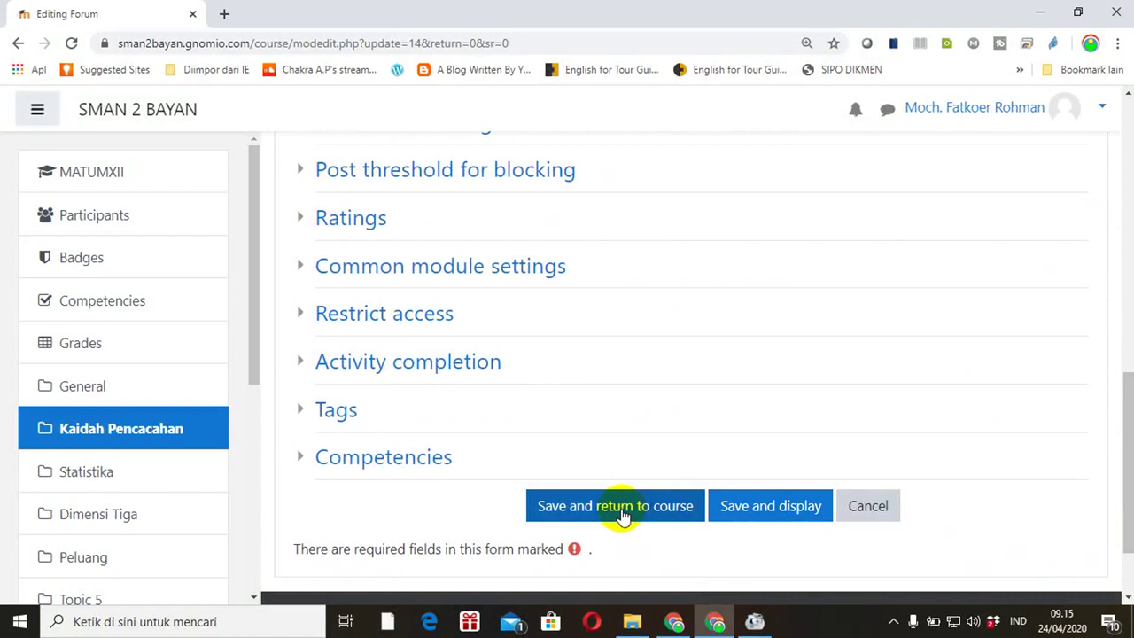
click(758, 515)
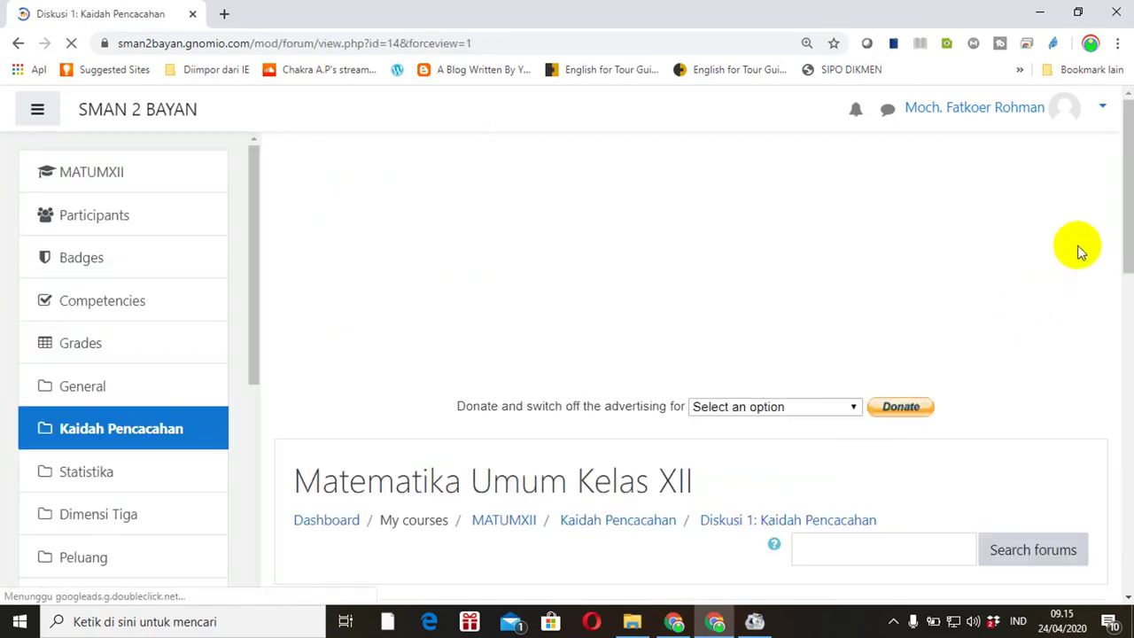
- Review the saved Diskusi 1 forum page and return to the MATUMXII course page
drag(1123, 223, 1130, 255)
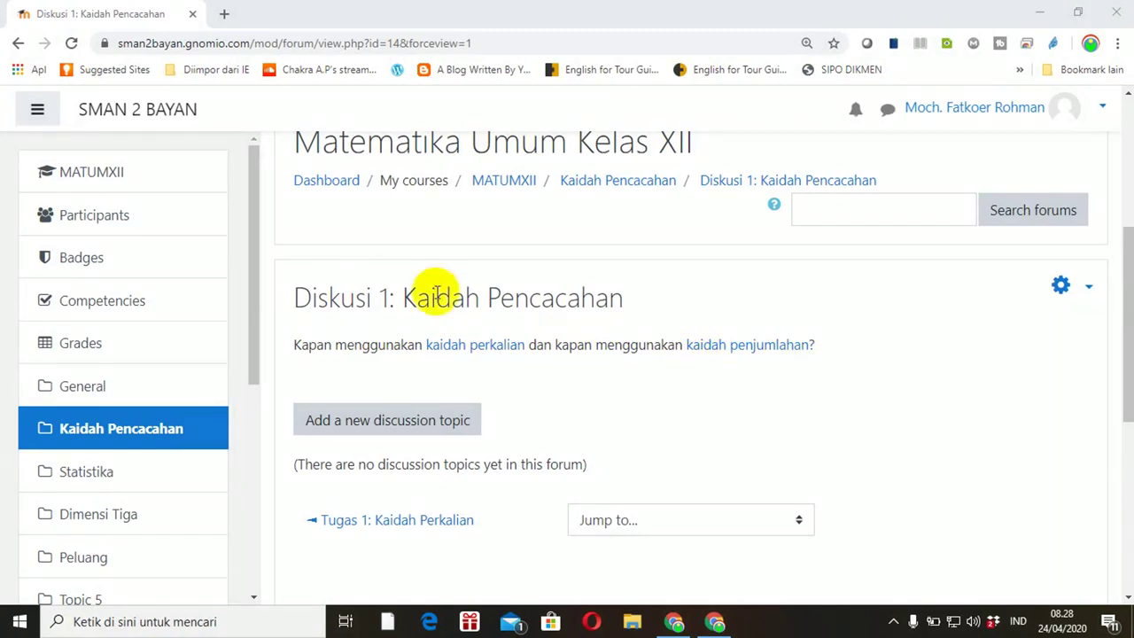
click(260, 254)
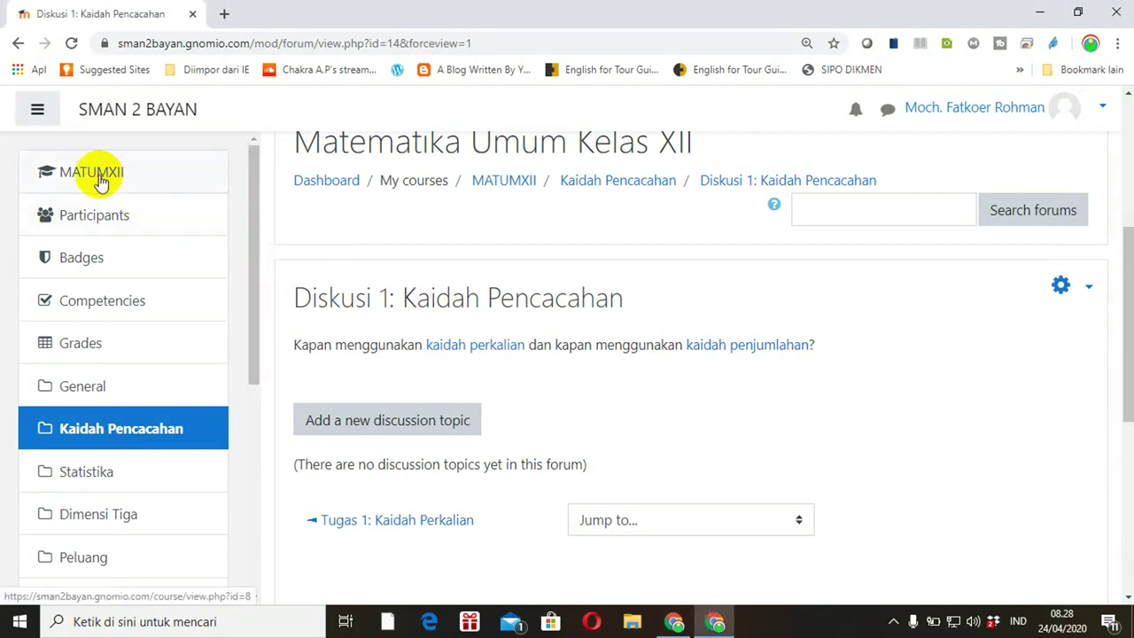
click(100, 180)
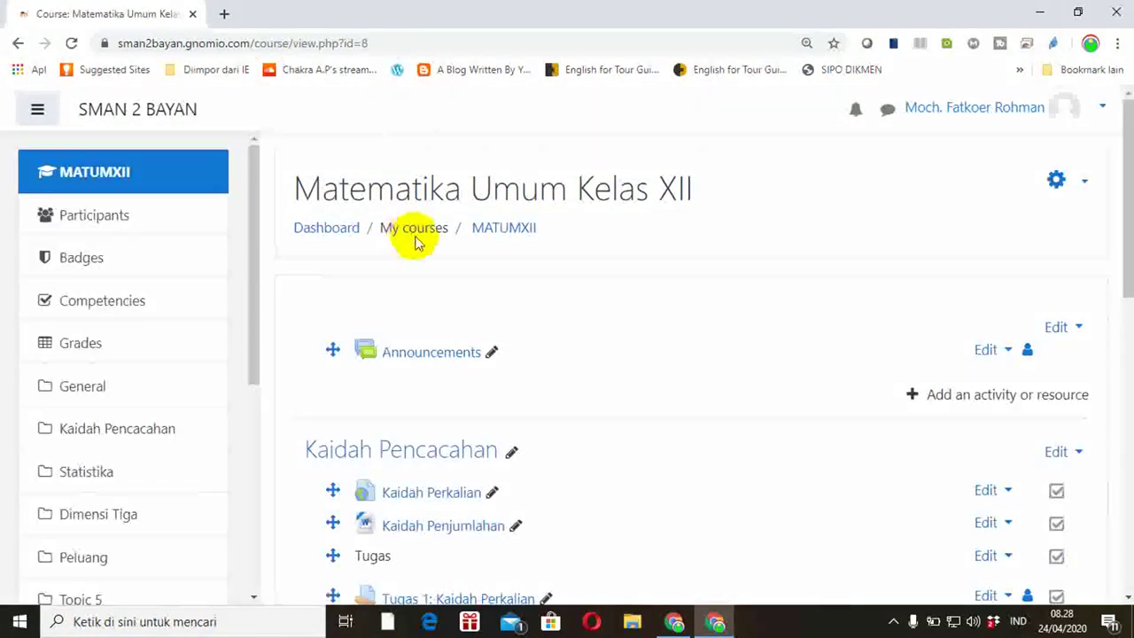
- Add a new Label resource to the Kaidah Pencacahan section of the course
drag(1122, 246, 1115, 312)
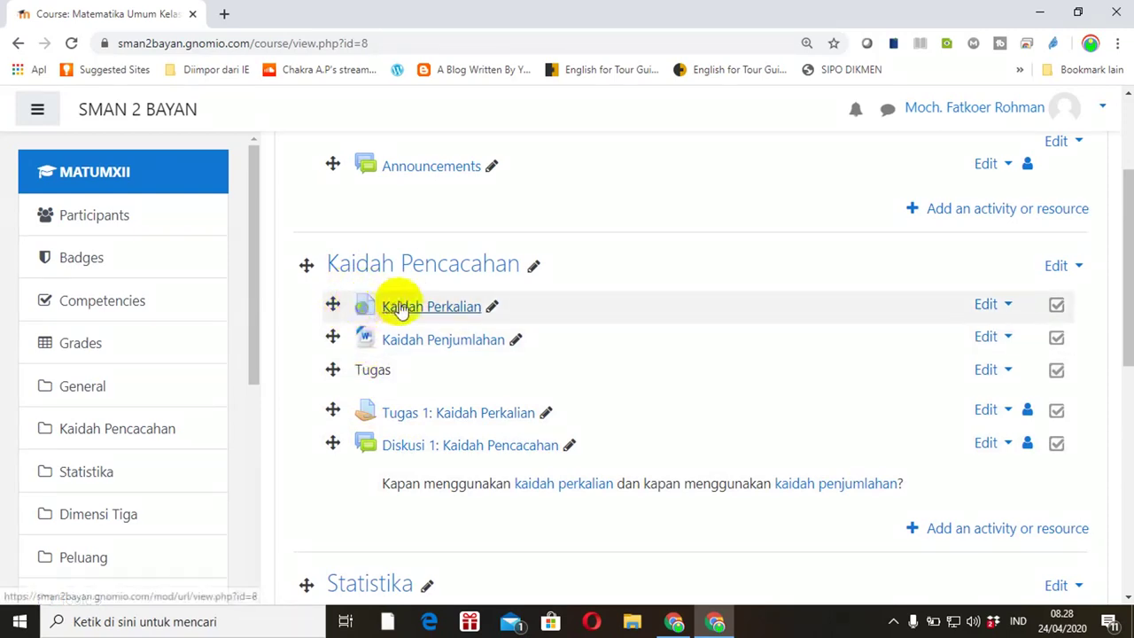
click(1053, 529)
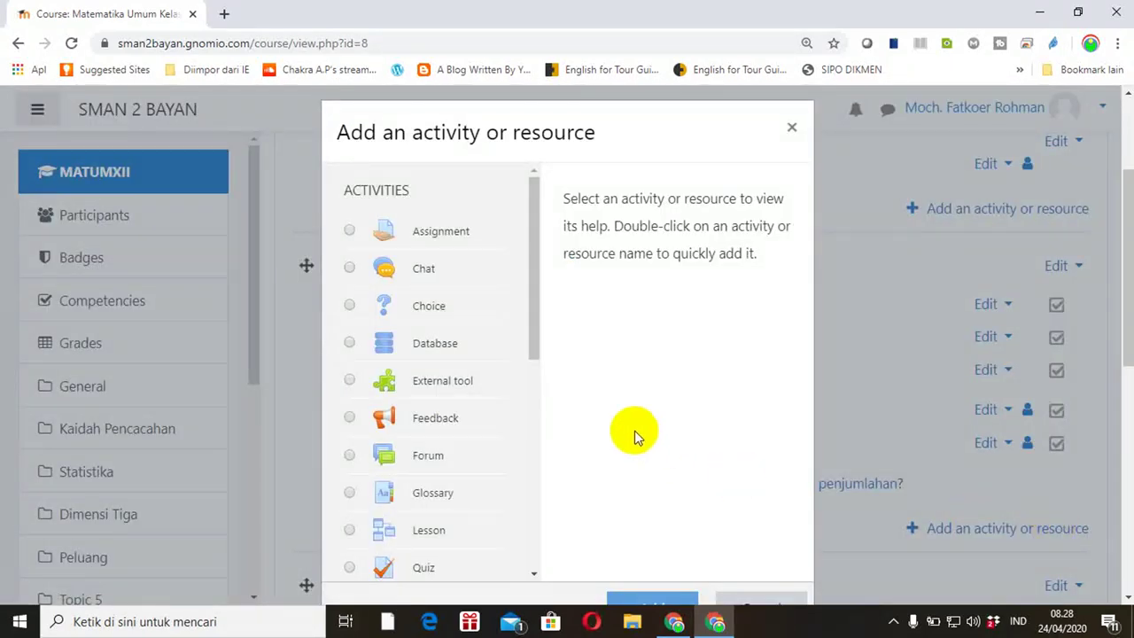
drag(528, 346, 537, 567)
click(349, 486)
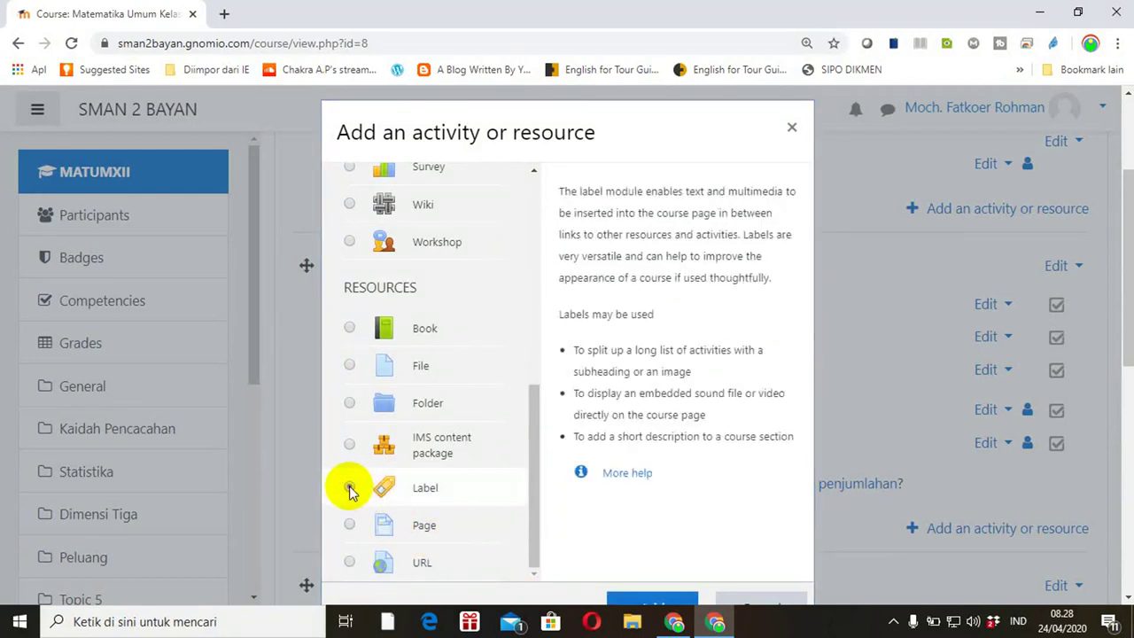
click(631, 596)
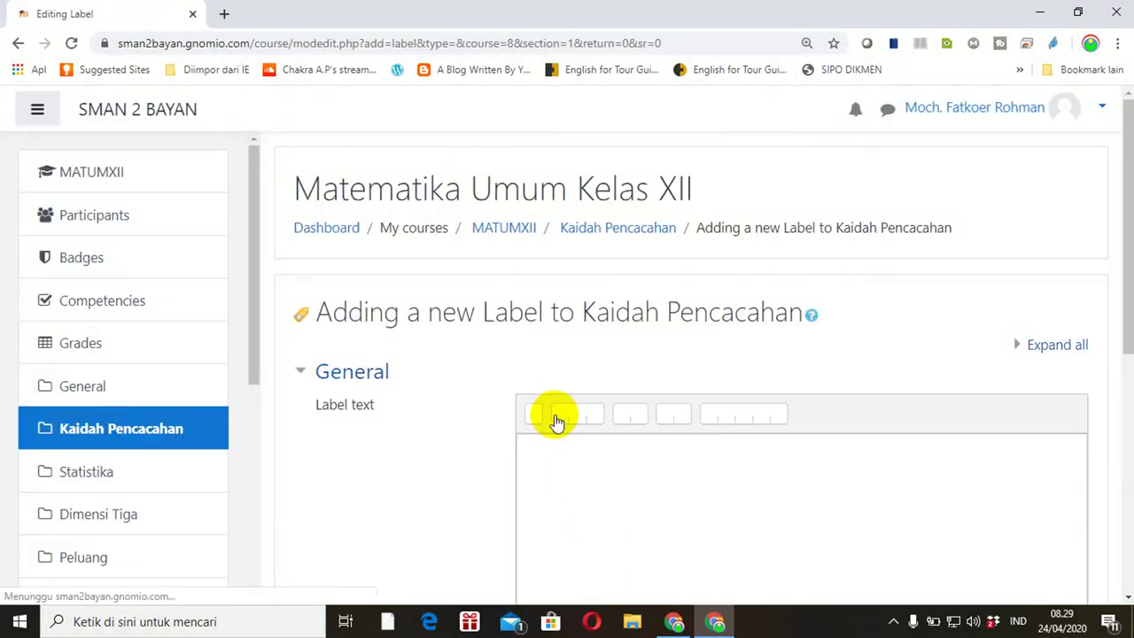
- Enter "Materi" as the label text, save it to the course and move the label above Kaidah Perkalian
click(669, 464)
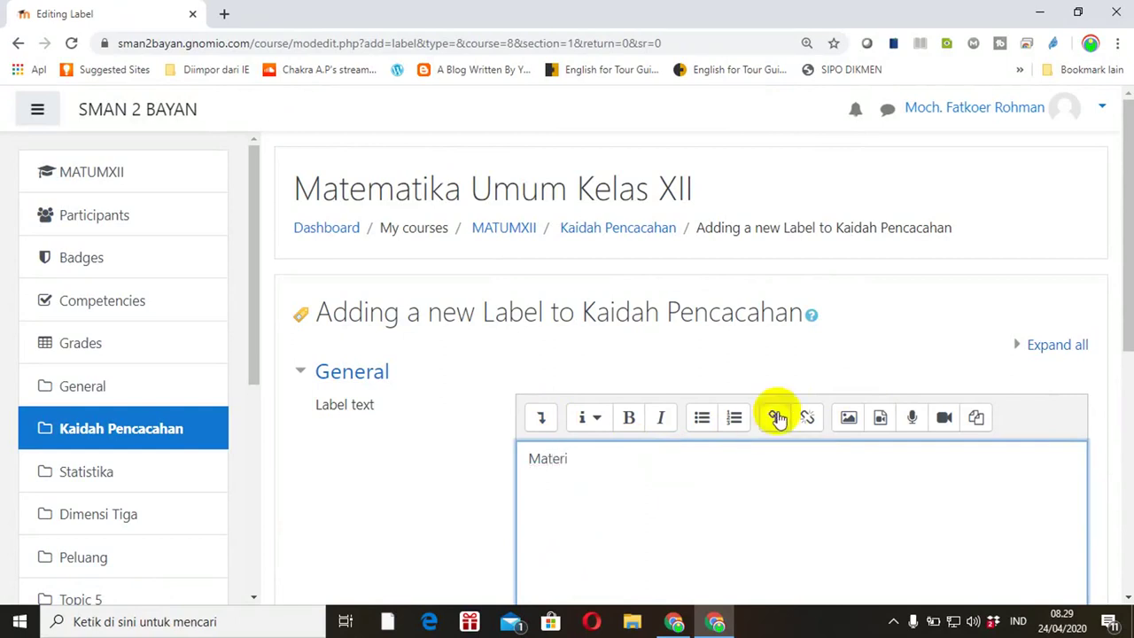
scroll(1121, 309, down, 2)
scroll(1122, 309, down, 3)
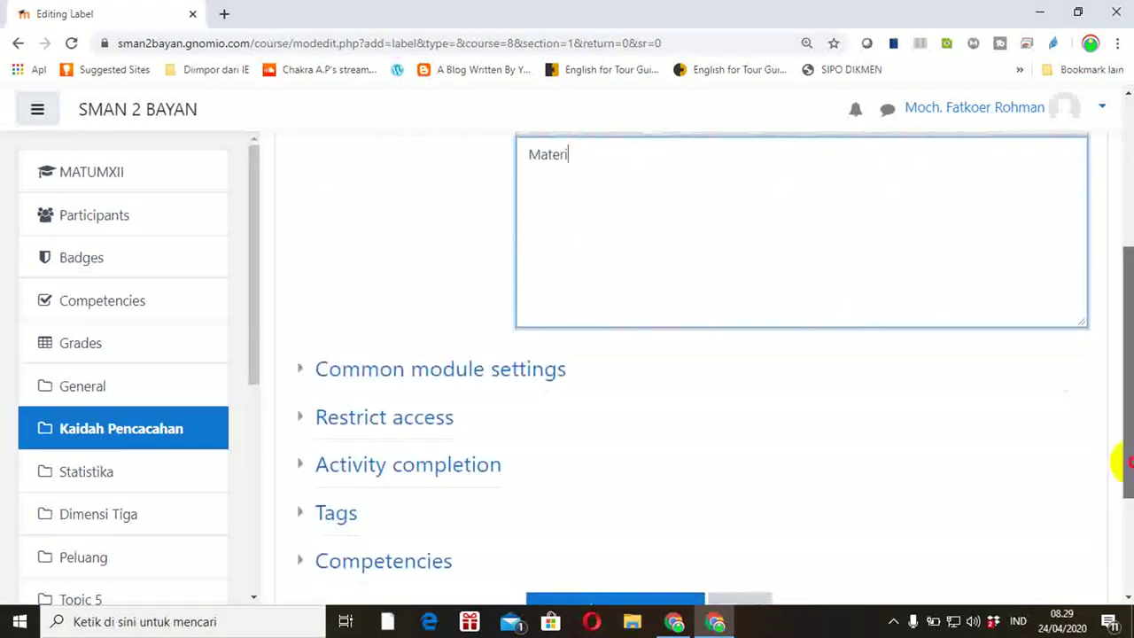
click(634, 424)
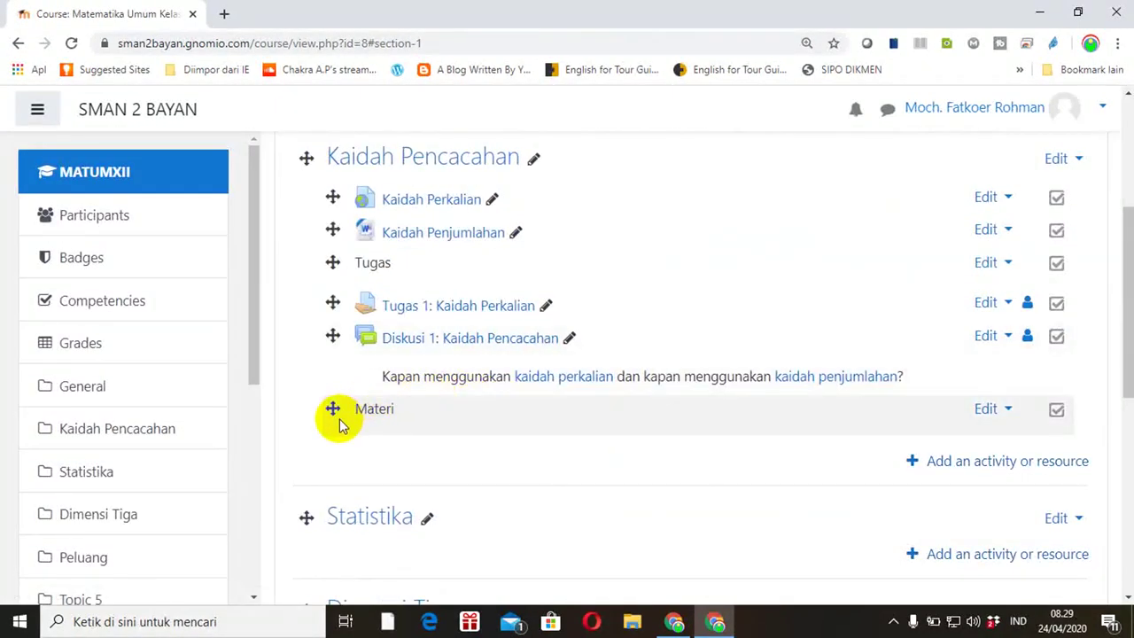
drag(335, 409, 351, 180)
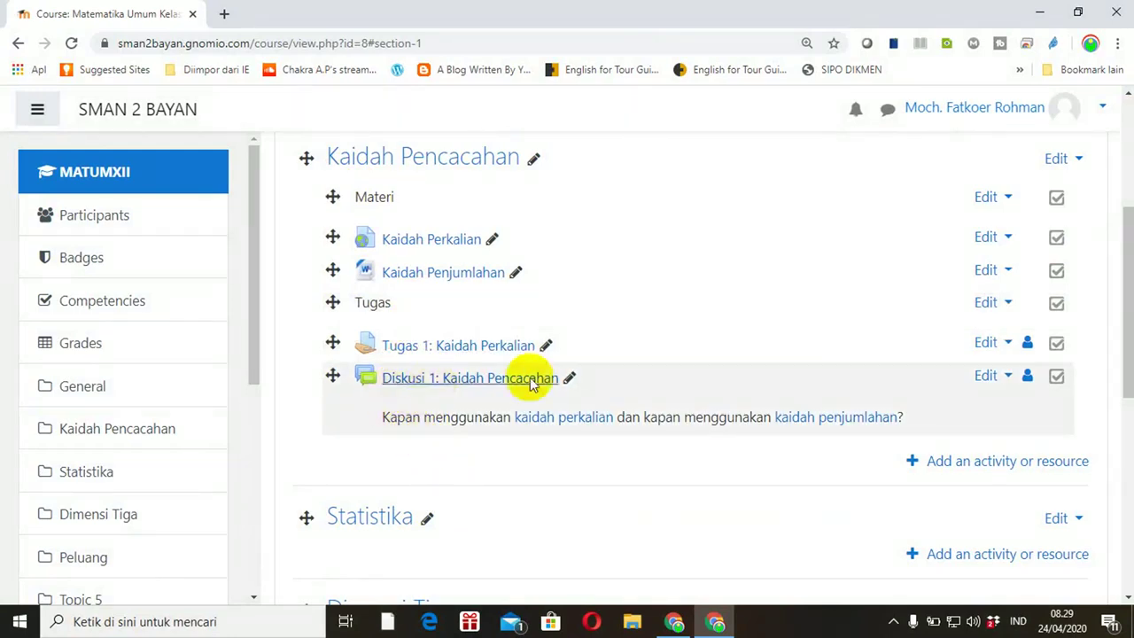
- Add another Label resource to the Kaidah Pencacahan section, below the Diskusi 1 forum
click(998, 464)
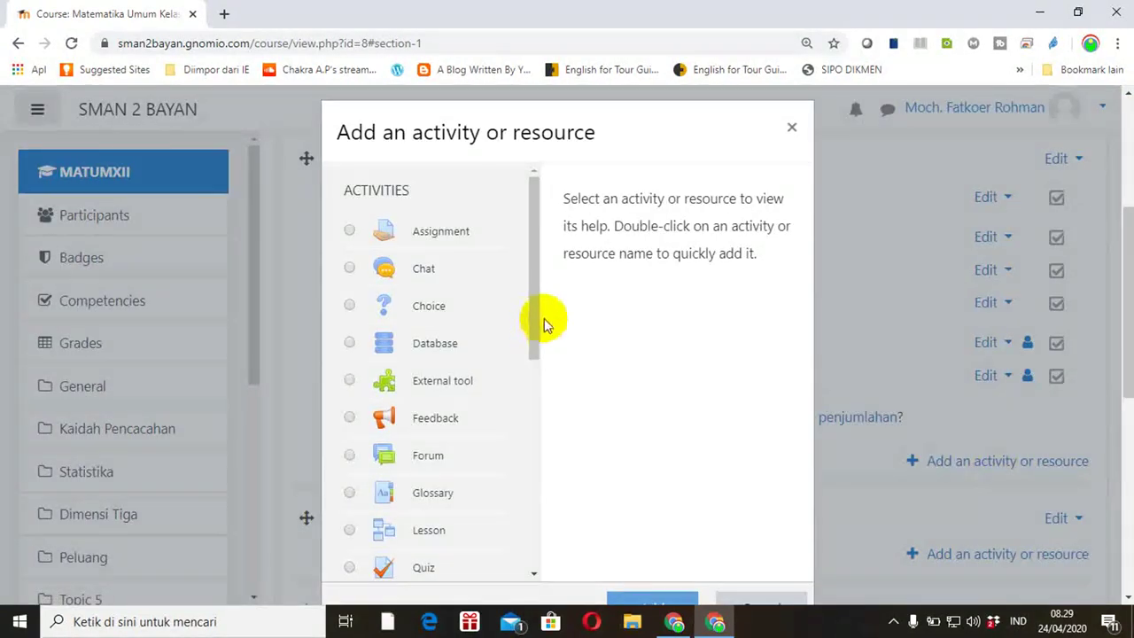
drag(537, 309, 540, 521)
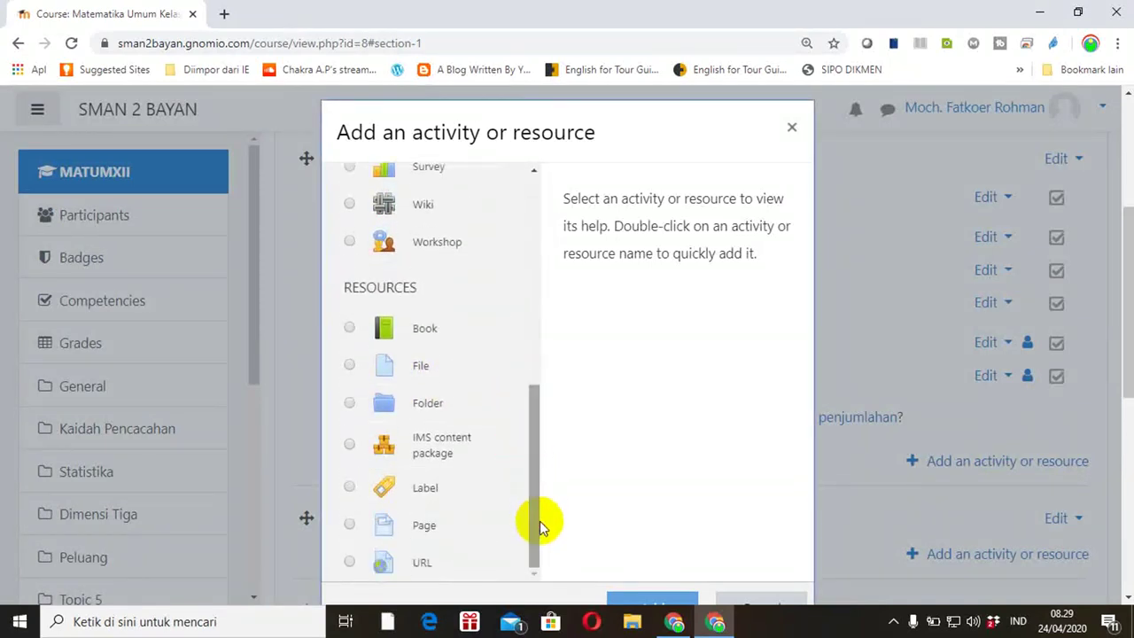
click(351, 489)
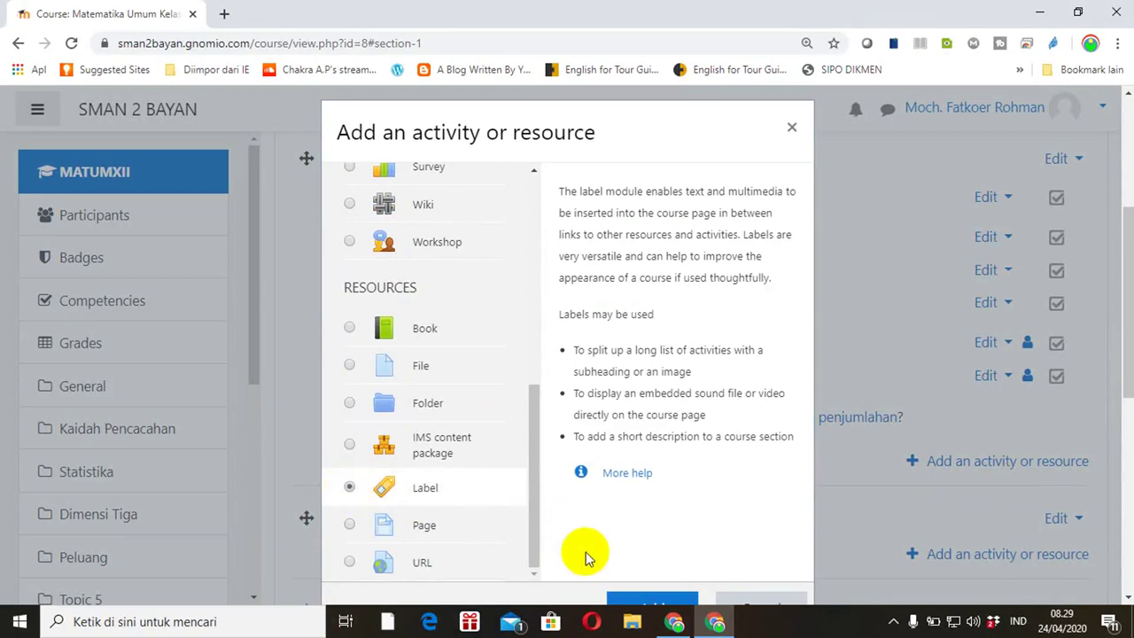
click(645, 605)
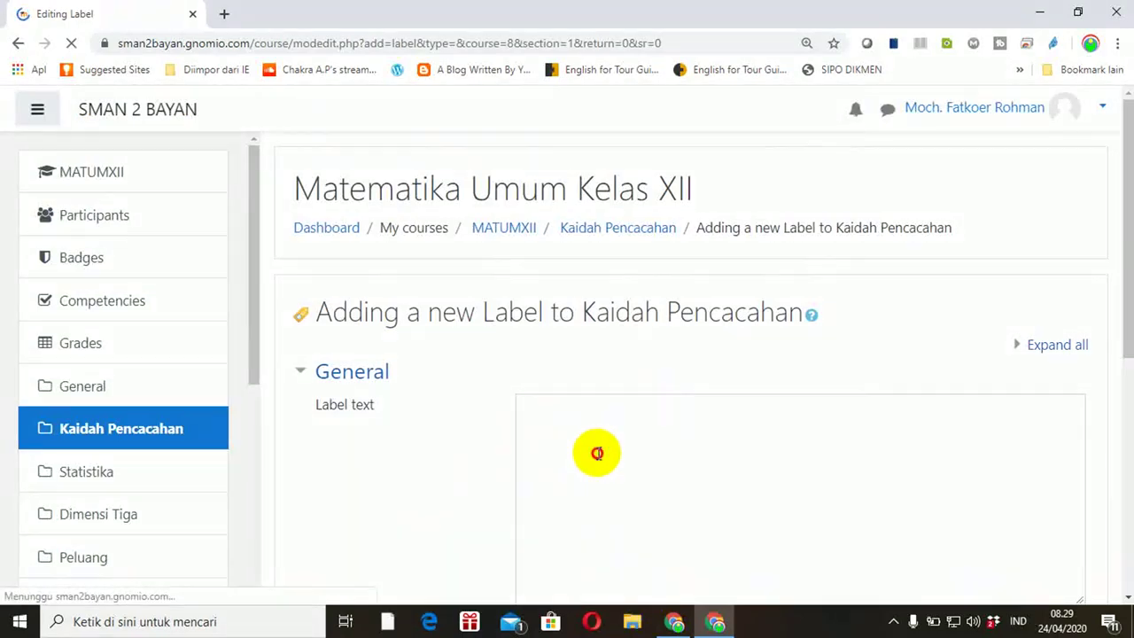
- Enter "Diskusi" as the label text, save it to the course and move the label directly above the Diskusi 1 forum
click(597, 453)
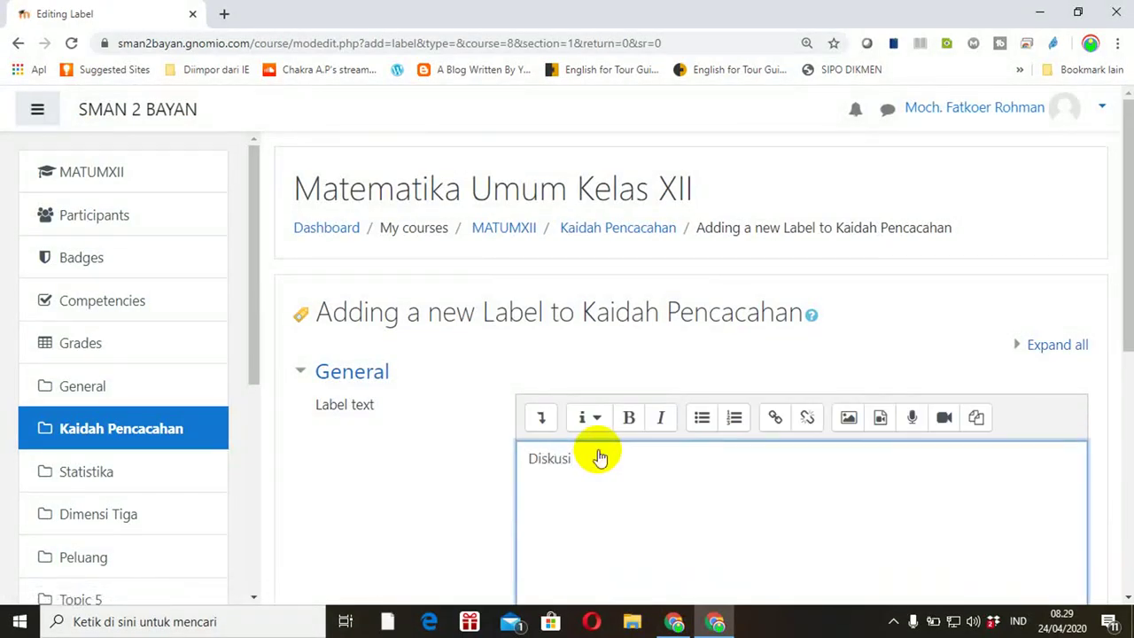
drag(1123, 216, 1123, 465)
click(597, 429)
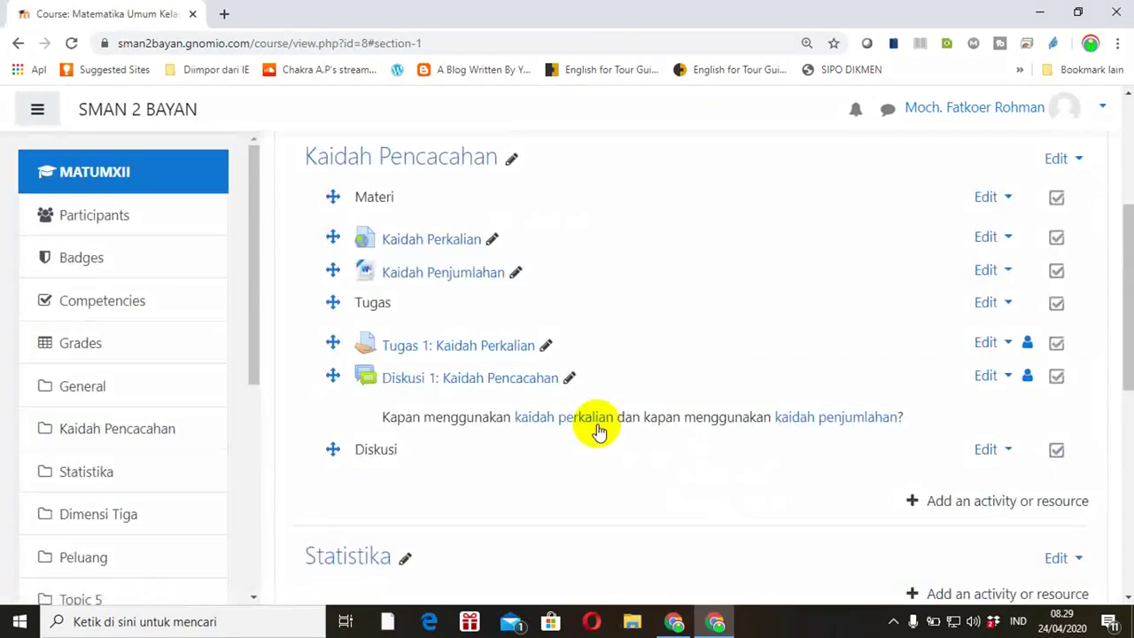
drag(328, 448, 329, 372)
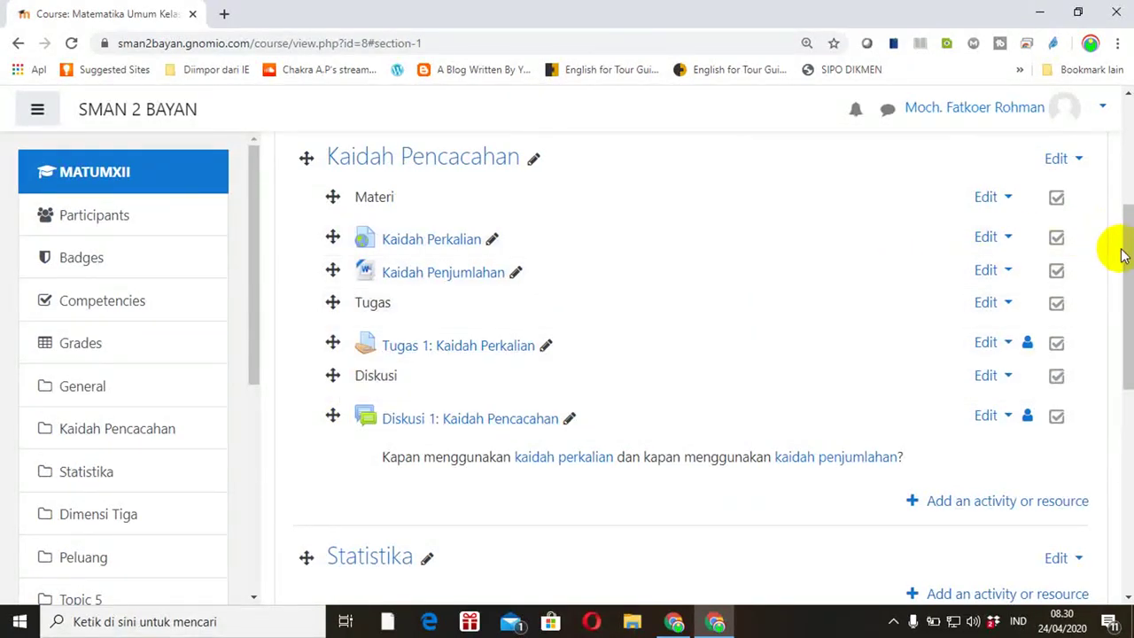
drag(1126, 253, 1127, 237)
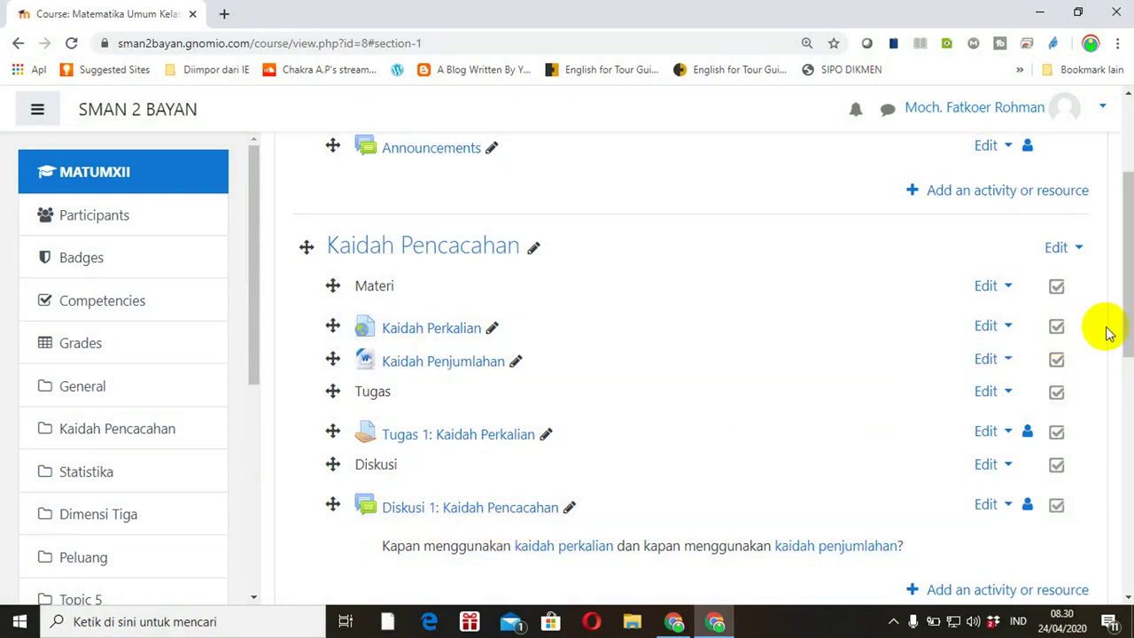
drag(1127, 341, 1127, 359)
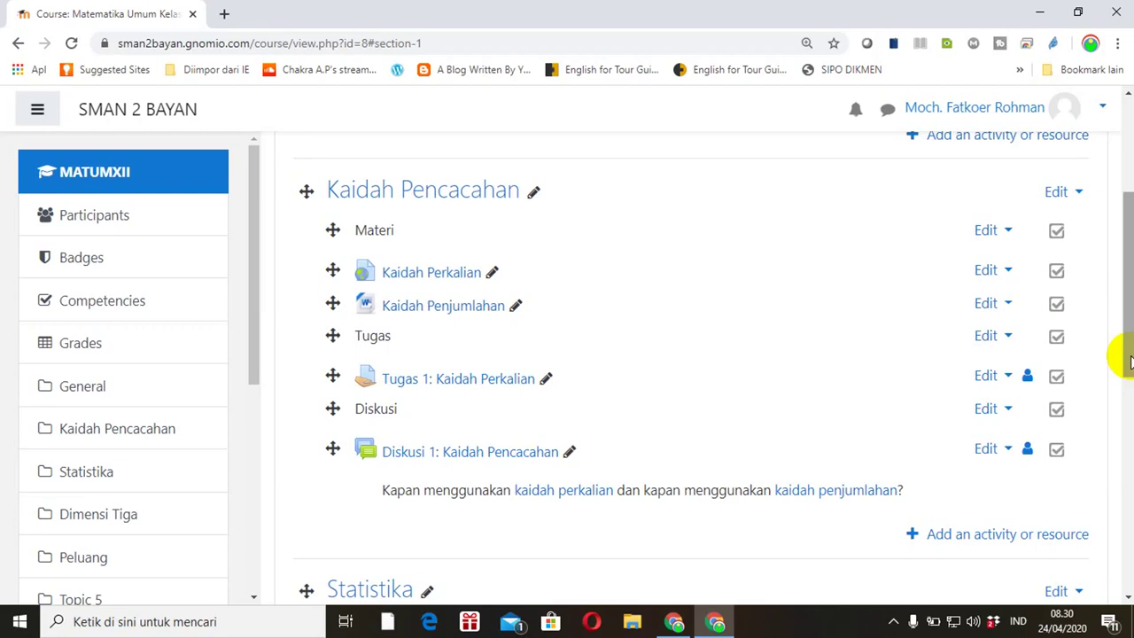
- Switch to the other Chrome window, open sman2bayan.gnomio.com and log in with the prefilled student account
click(677, 626)
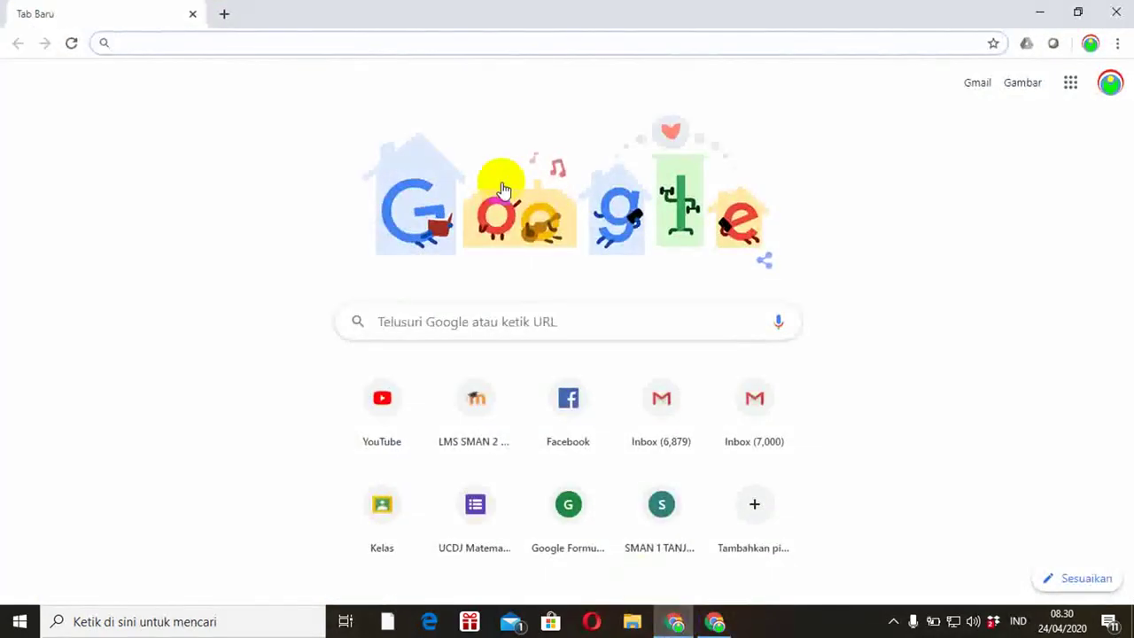
text(sman2bayan.gnomio.com)
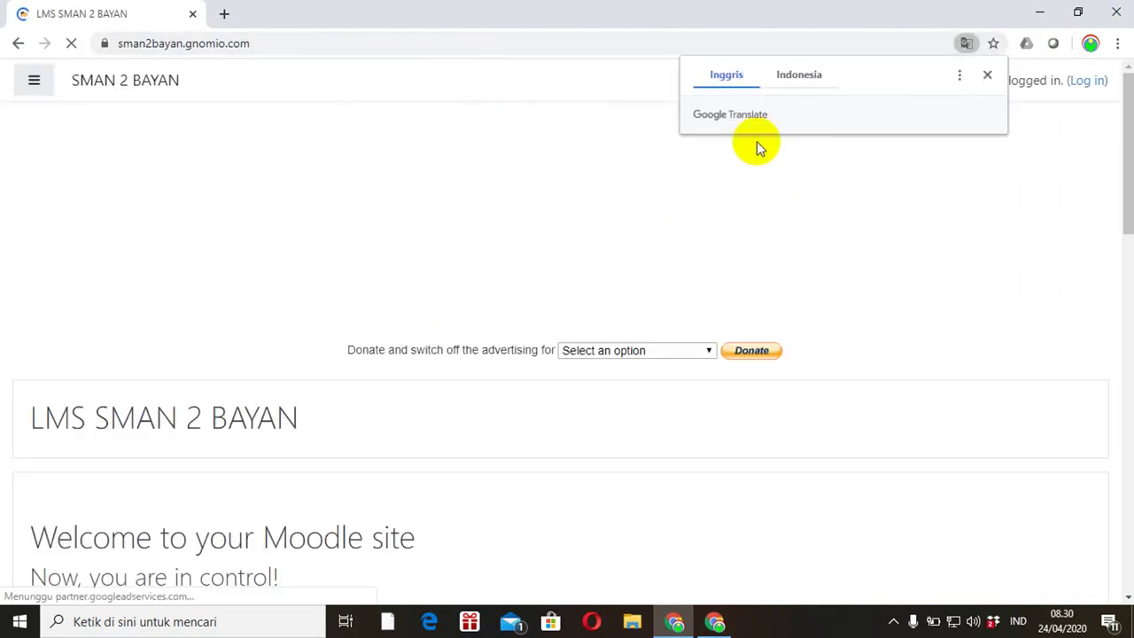
click(986, 76)
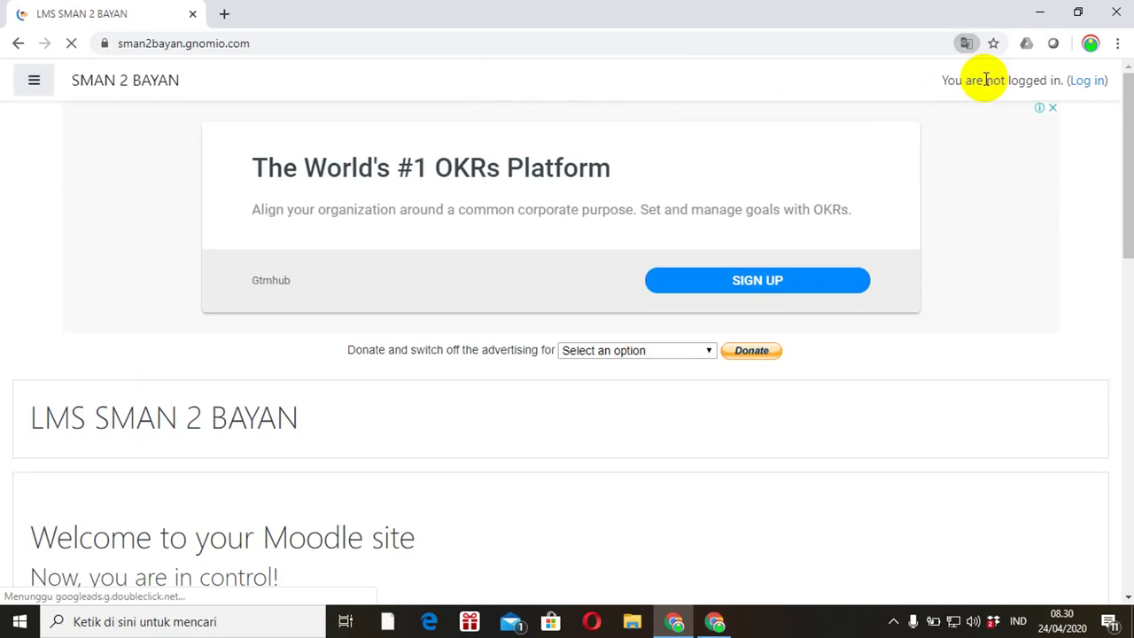
click(1084, 85)
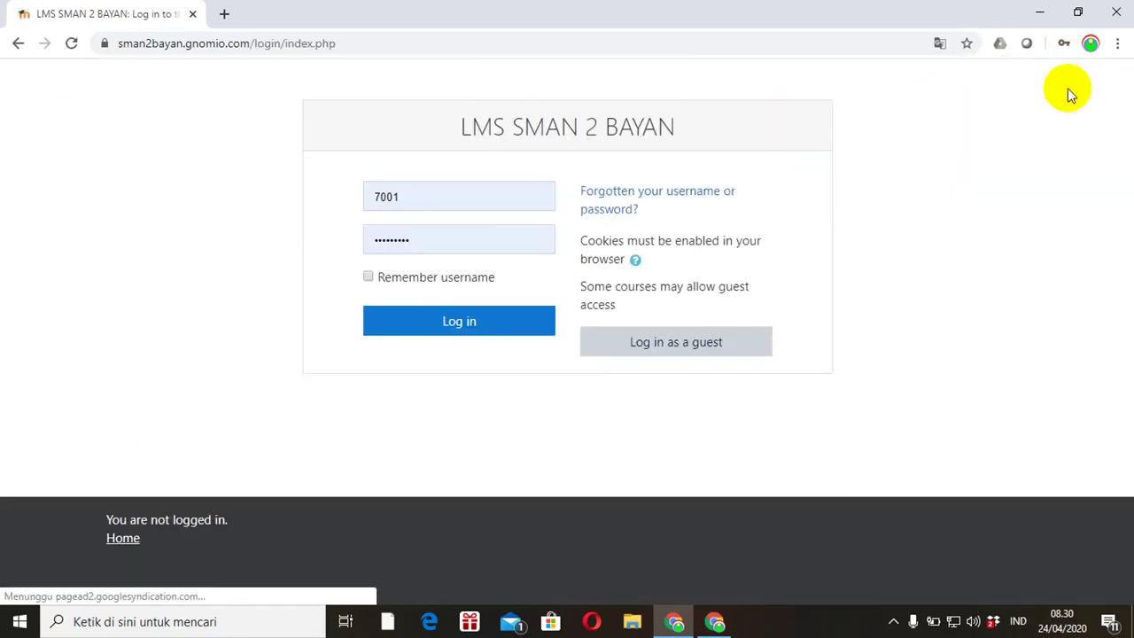
click(461, 324)
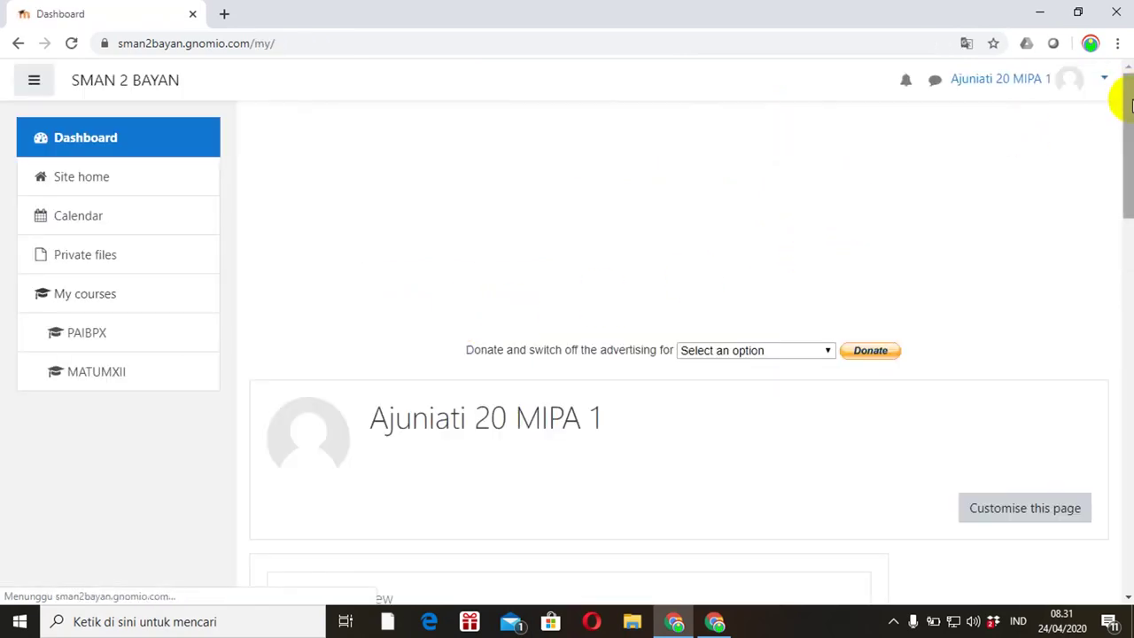
- Open the MATUMXII course from the student's dashboard and show its Kaidah Pencacahan section
drag(1129, 92, 1130, 258)
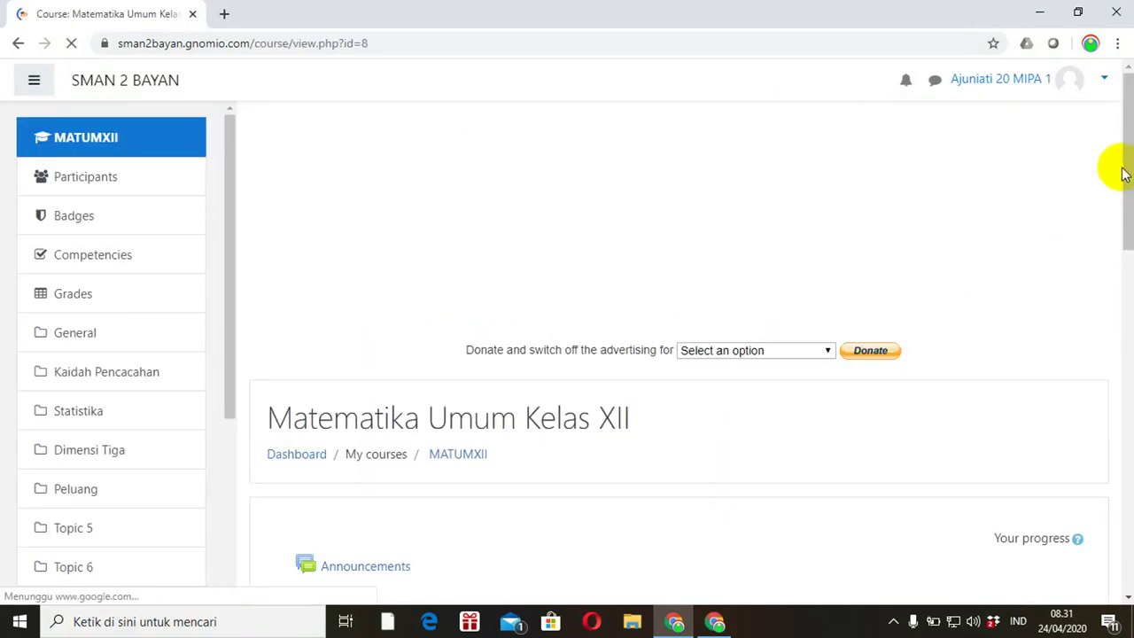
scroll(1115, 160, down, 1)
scroll(678, 354, down, 4)
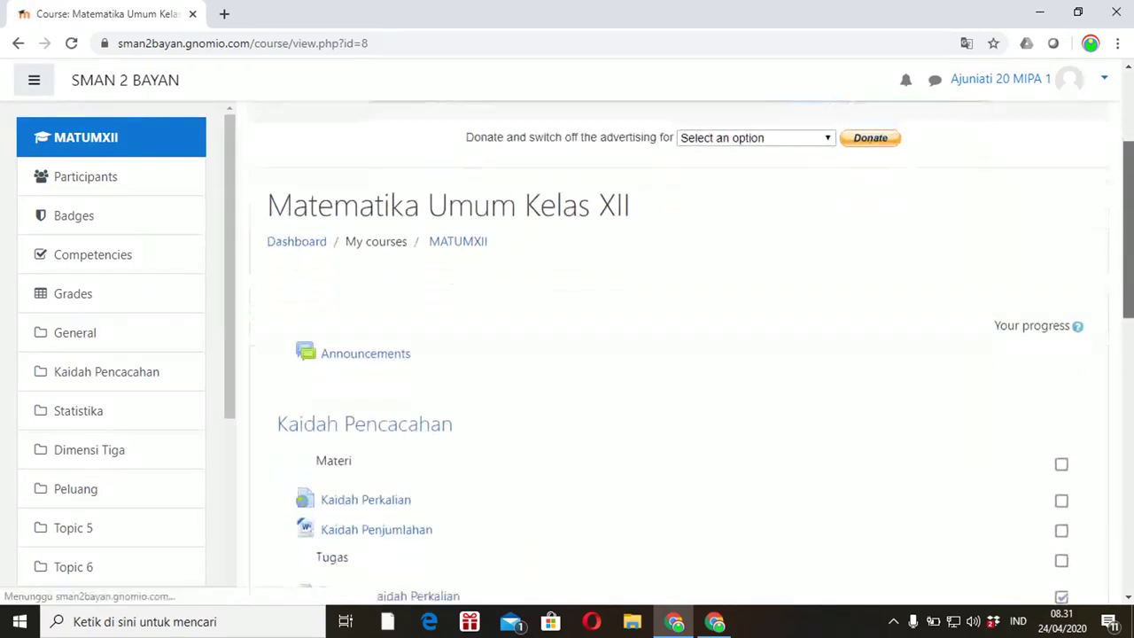
scroll(603, 413, down, 1)
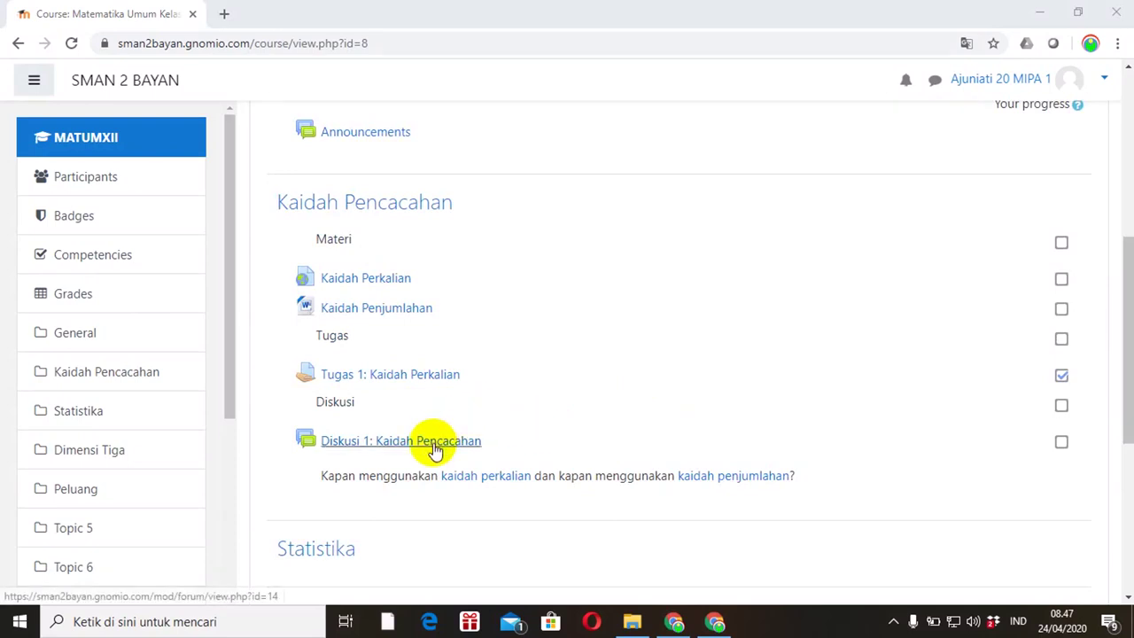
- Open the "Diskusi 1: Kaidah Pencacahan" forum as the student and examine its title and question
click(434, 450)
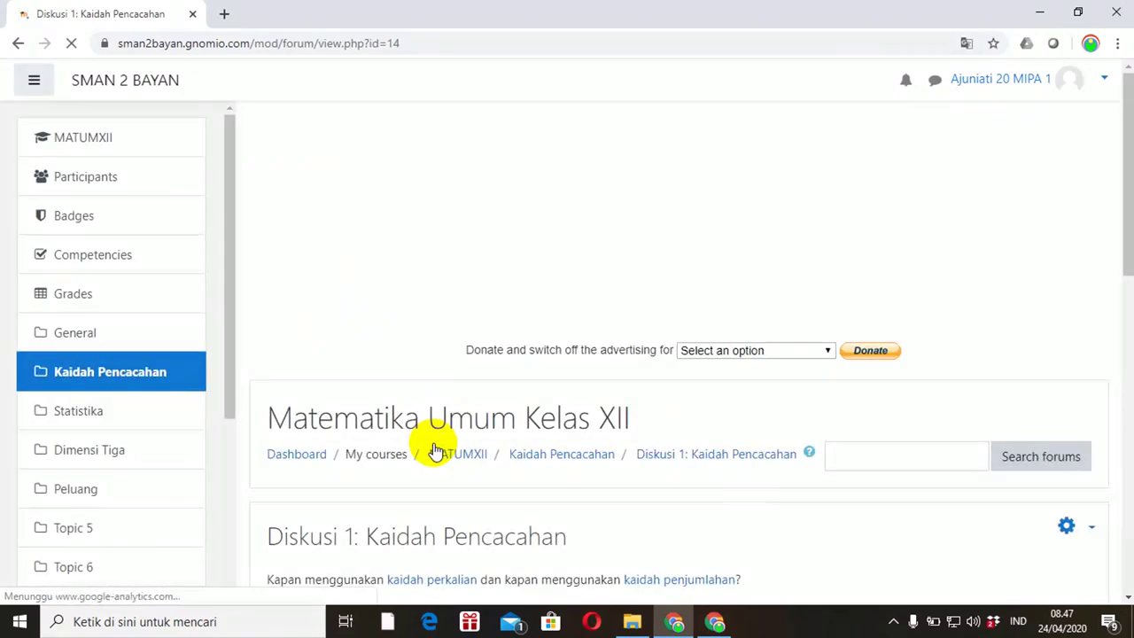
scroll(1128, 188, down, 3)
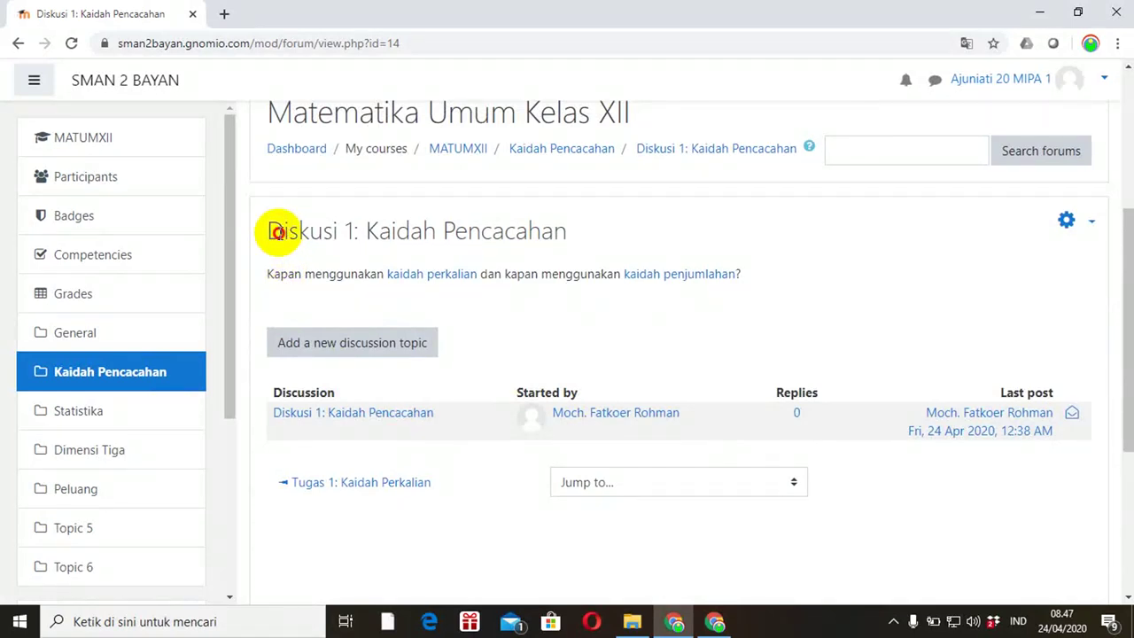
drag(277, 231, 565, 232)
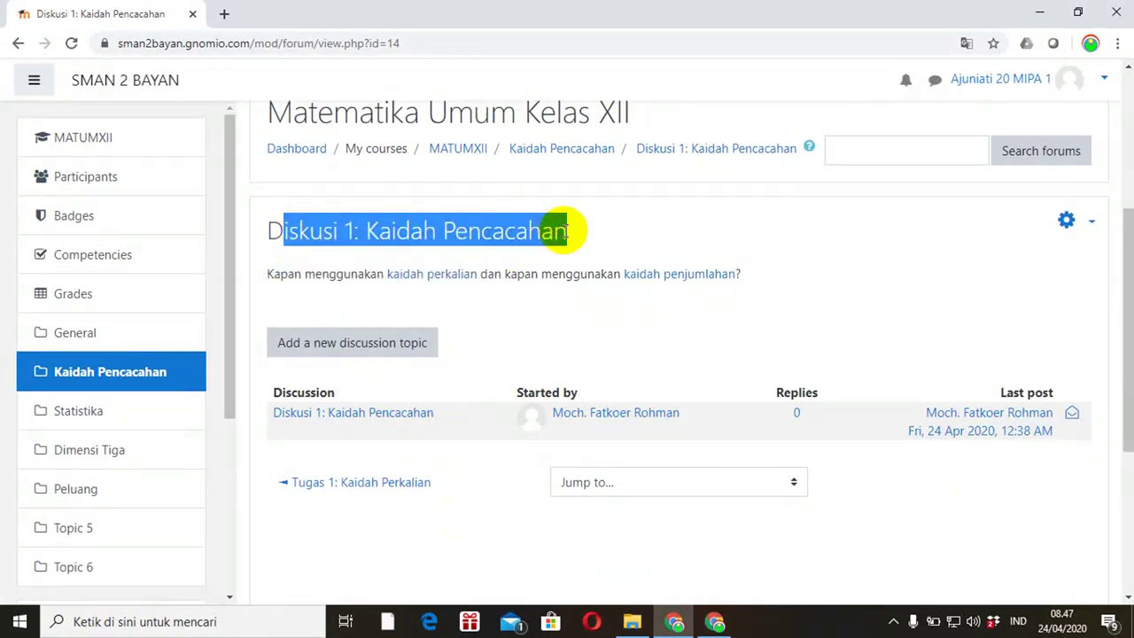
click(281, 278)
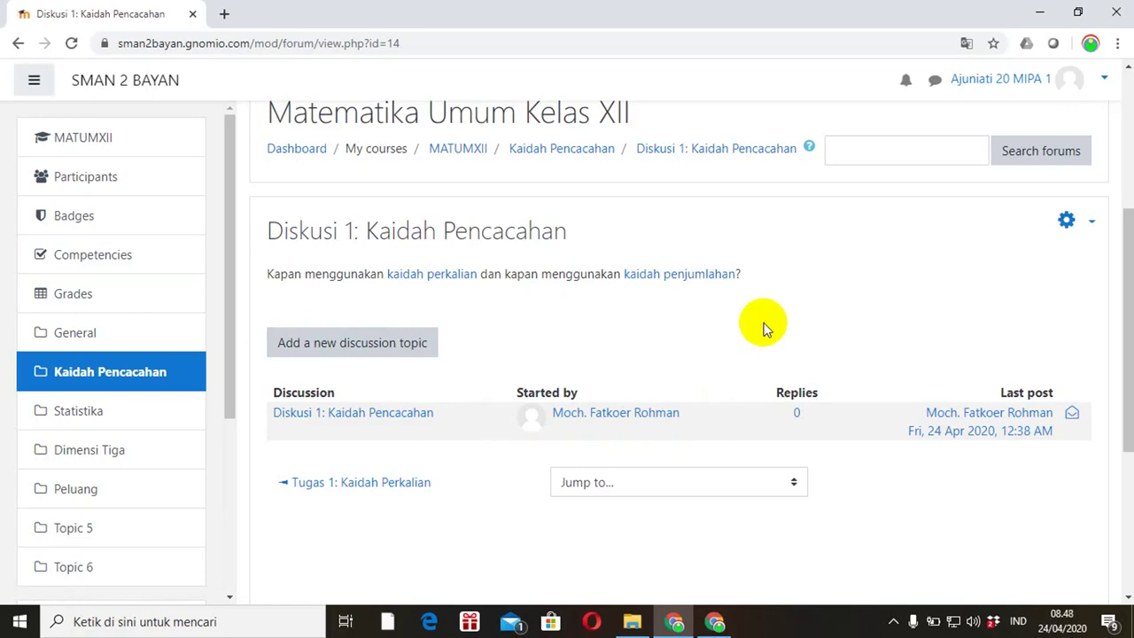
- Open the teacher's Diskusi 1 discussion and start a reply to its opening post
click(339, 416)
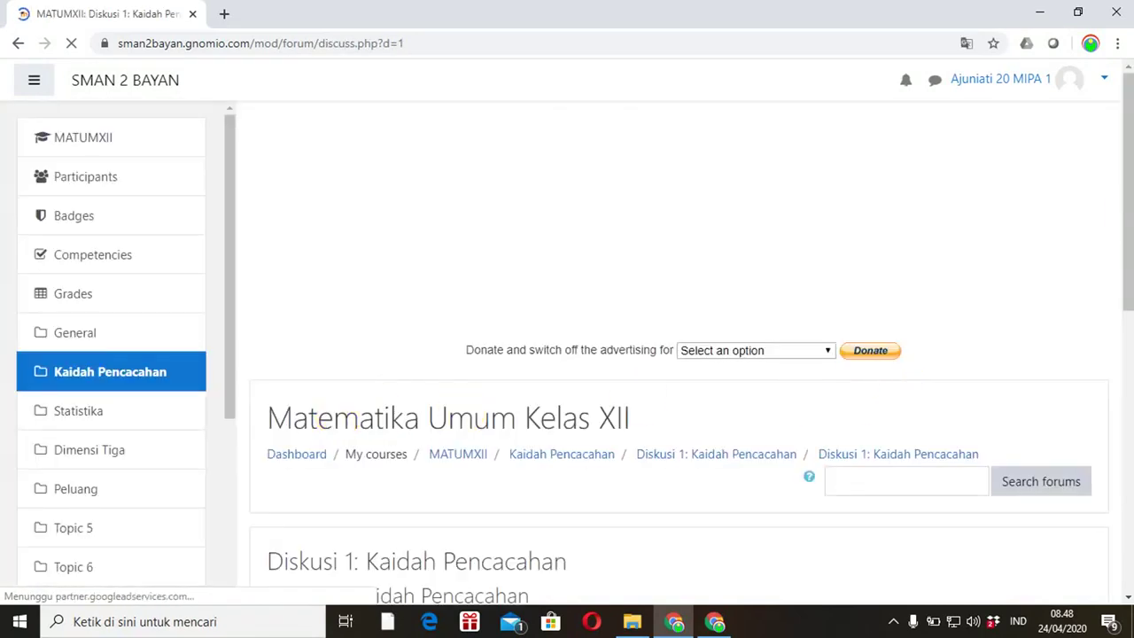
drag(1130, 217, 1128, 384)
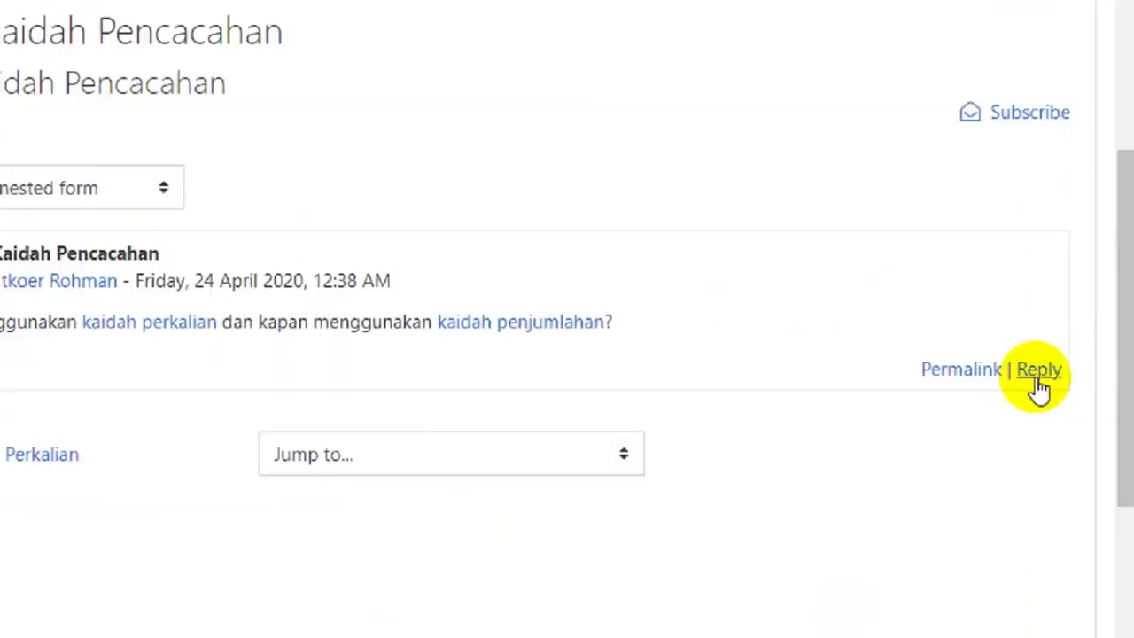
click(1069, 394)
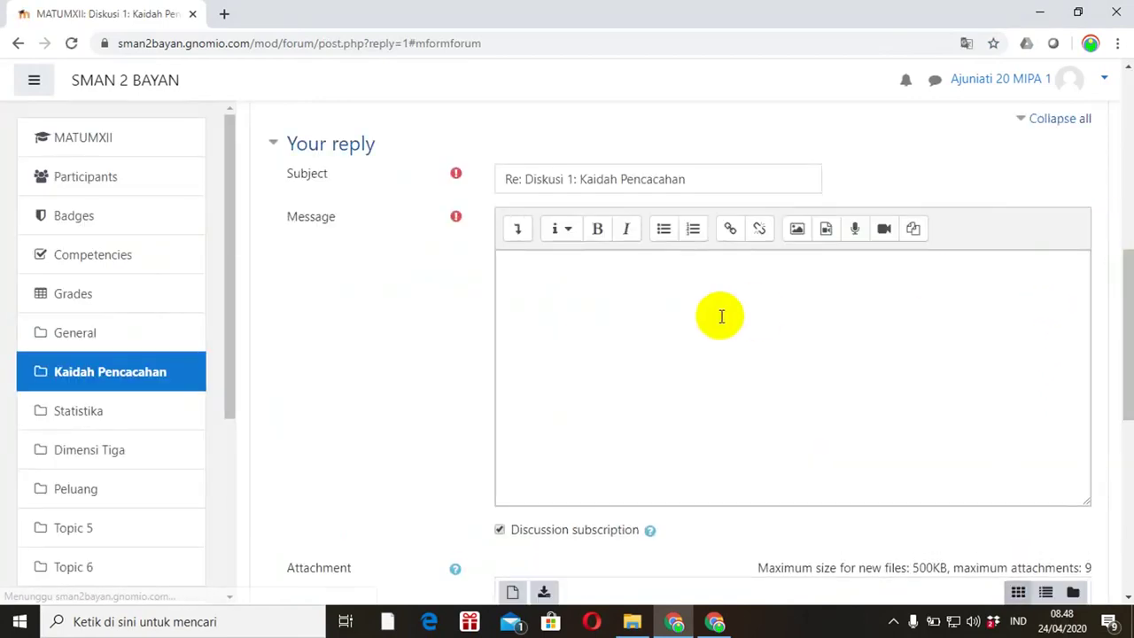
- Enter "Kaidah perkalian digunakan bila kejadiannya berpasangan. Sedangkan kaidah penjumlahan kejadiannya tidak berpasangan" as the reply message and post it to the forum
click(616, 301)
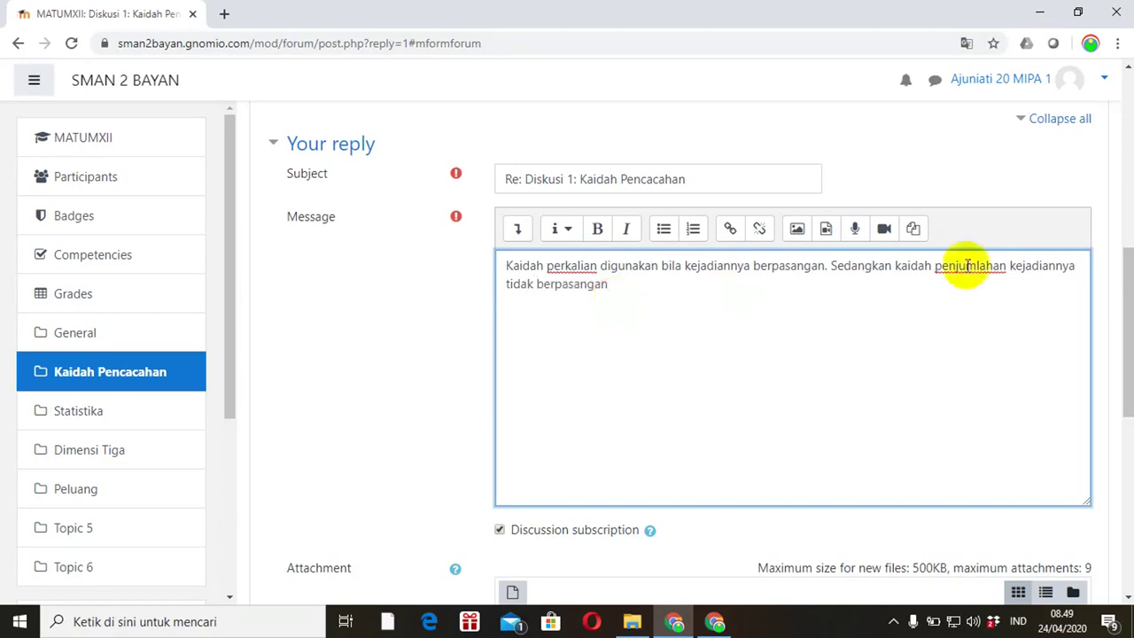
drag(1129, 277, 1124, 395)
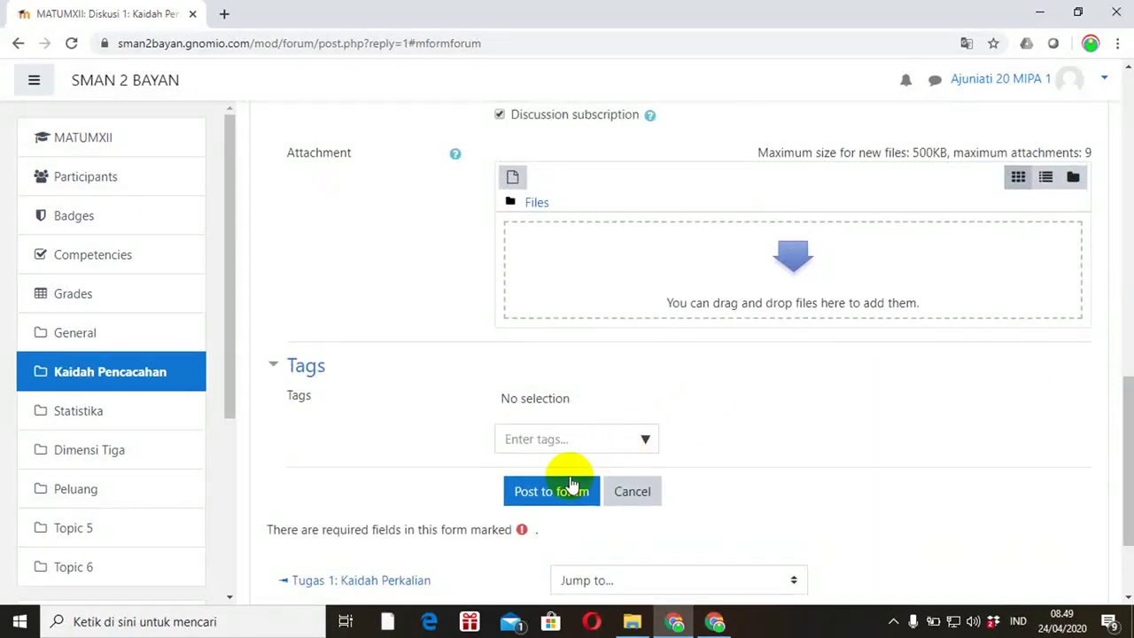
click(561, 496)
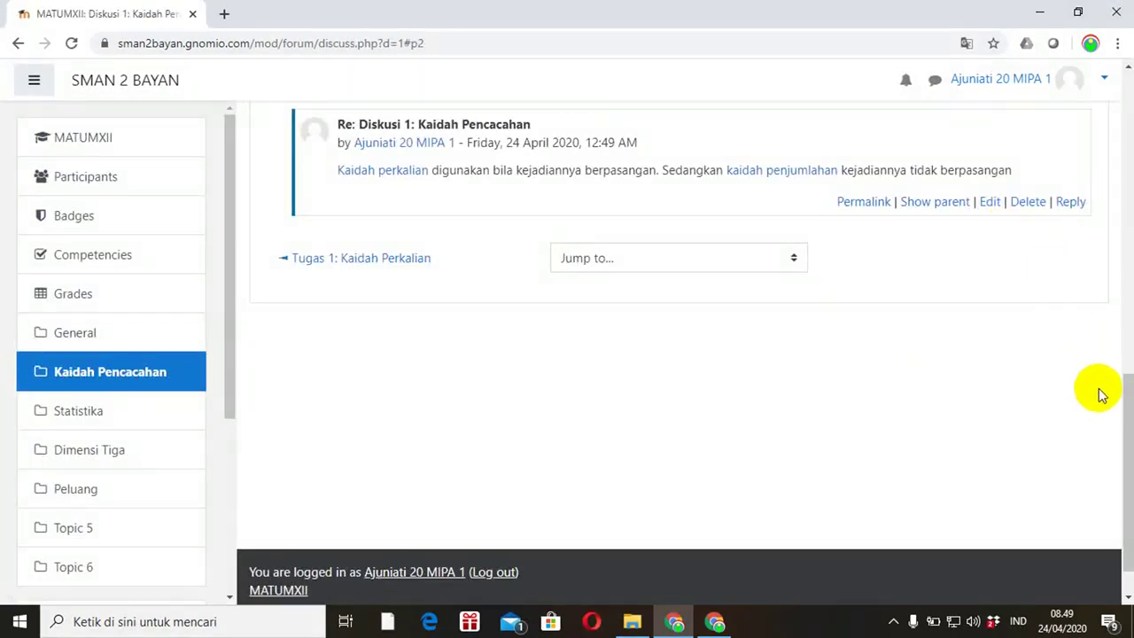
- Review the student's posted reply together with the opening question in the Diskusi 1 discussion
click(1126, 432)
drag(1125, 431, 1115, 324)
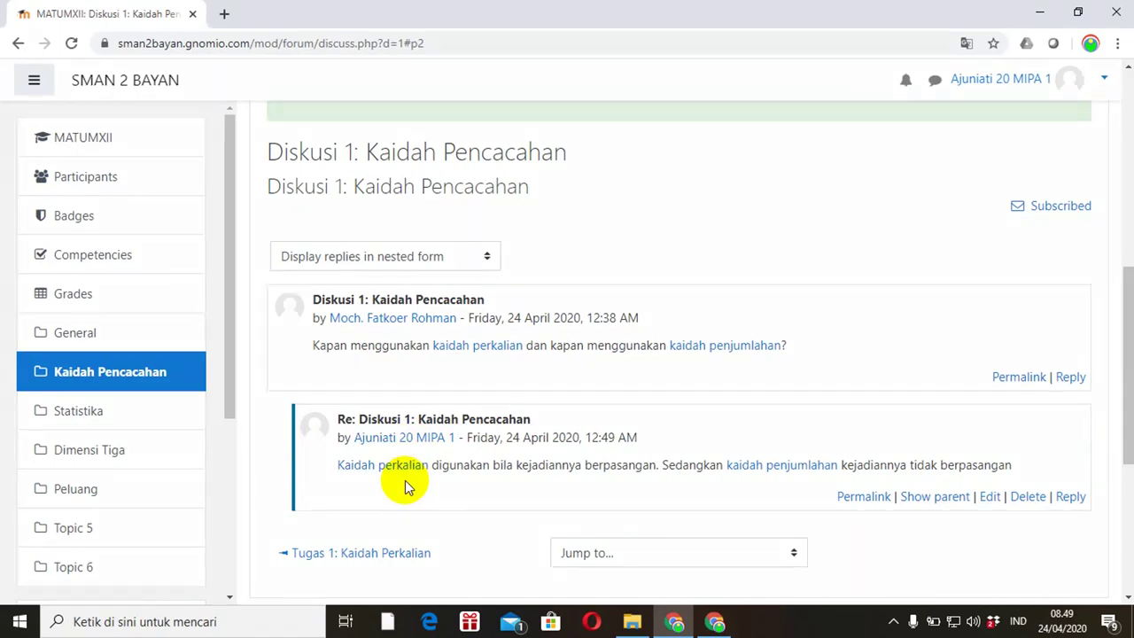
- Switch to the teacher's browser window, leave the forum settings and show the Kaidah Pencacahan section of the MATUMXII course
click(715, 622)
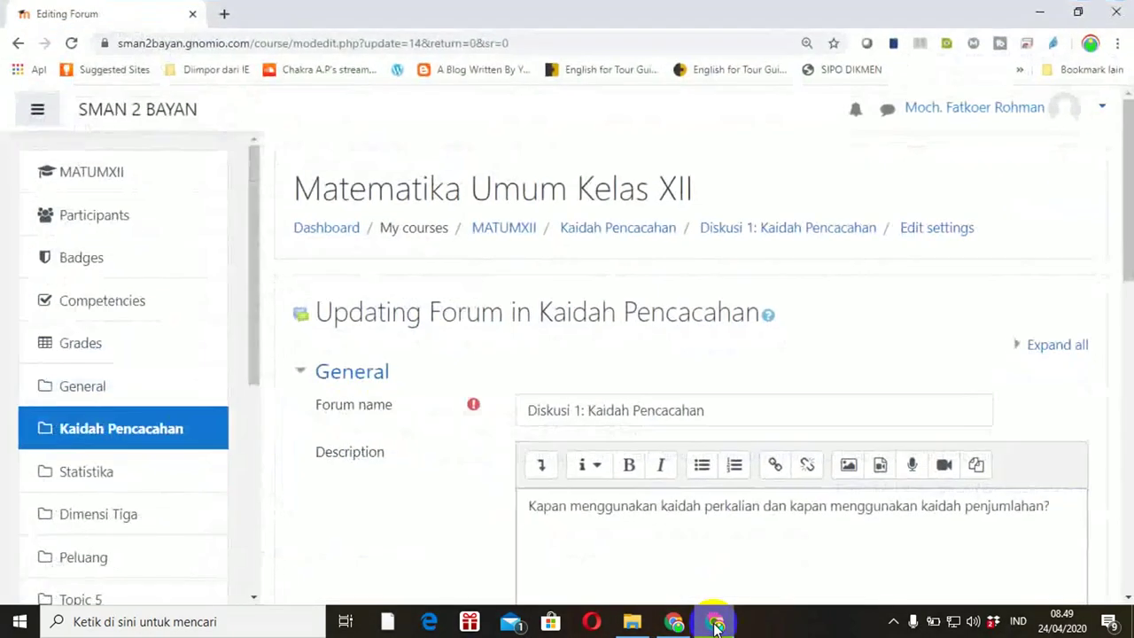
drag(1129, 277, 1116, 235)
click(105, 174)
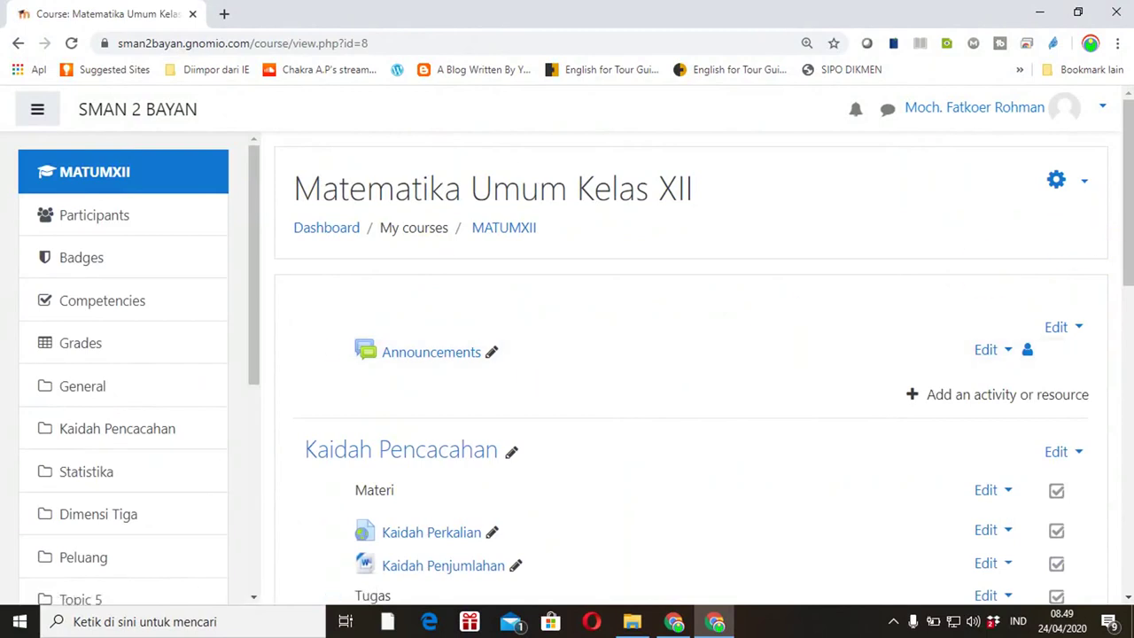
drag(1126, 203, 1127, 342)
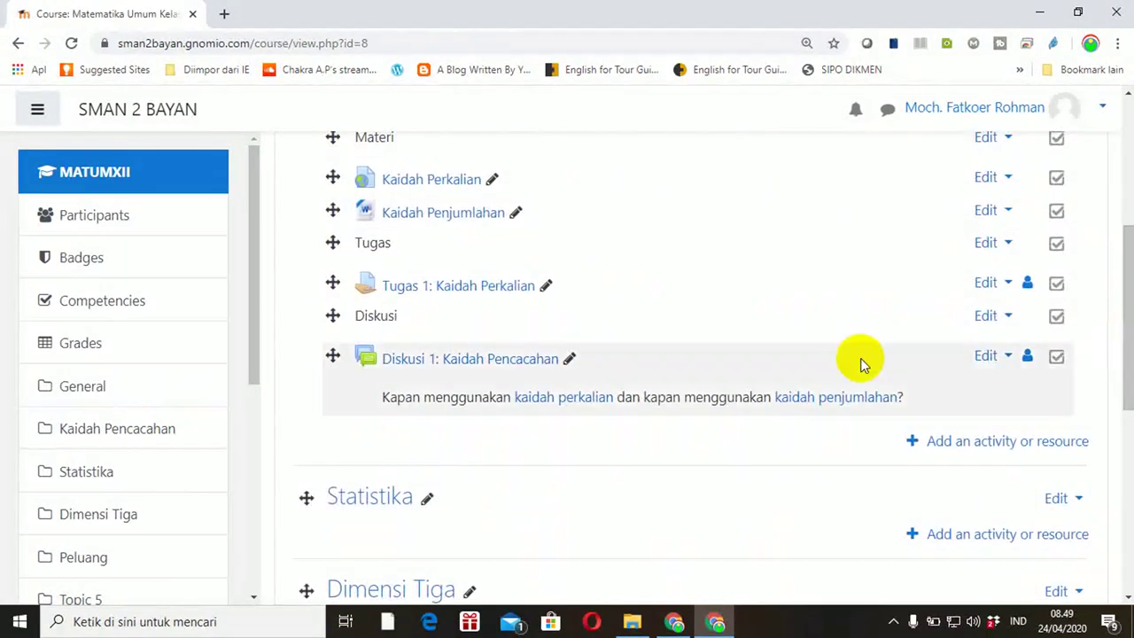
- Open the "Diskusi 1: Kaidah Pencacahan" forum and its discussion as the teacher and examine the student's reply
click(484, 363)
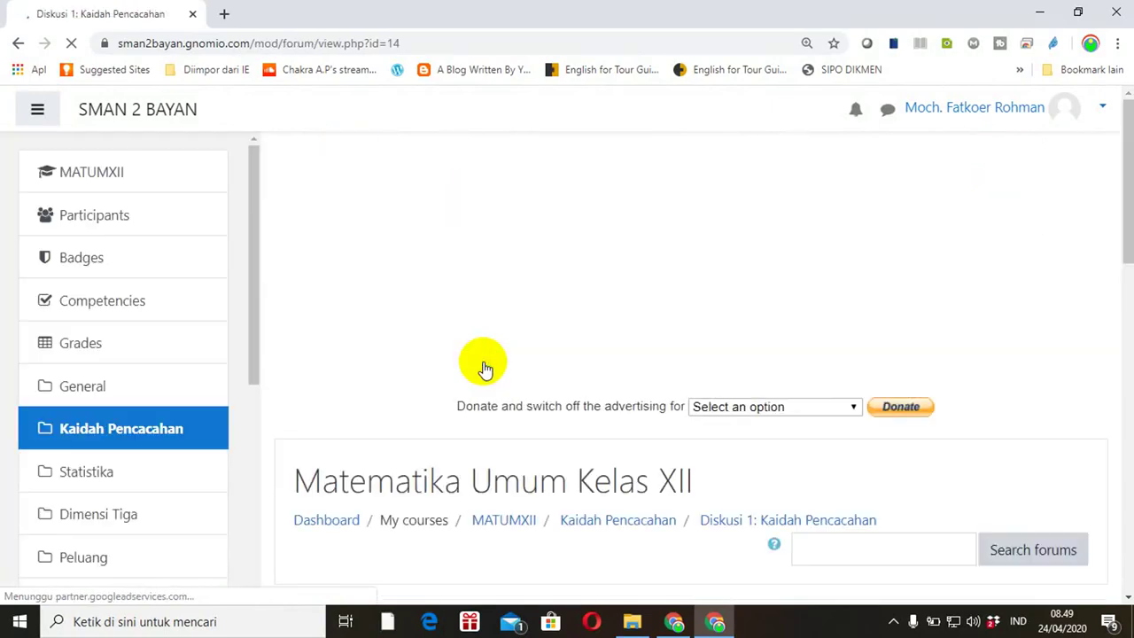
drag(1130, 193, 1129, 359)
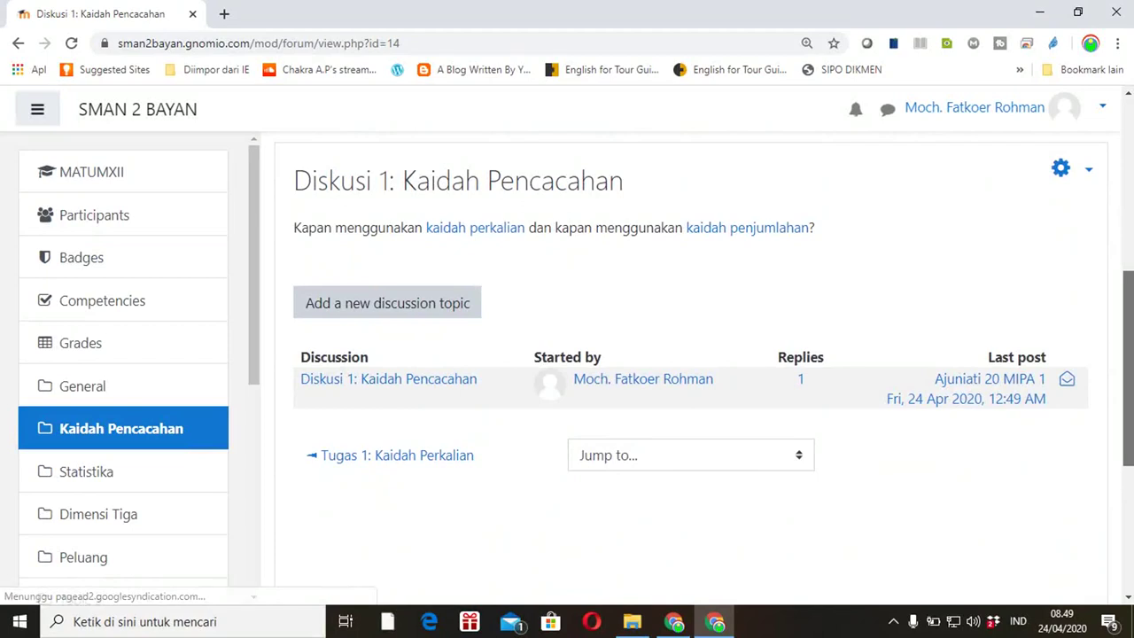
click(418, 388)
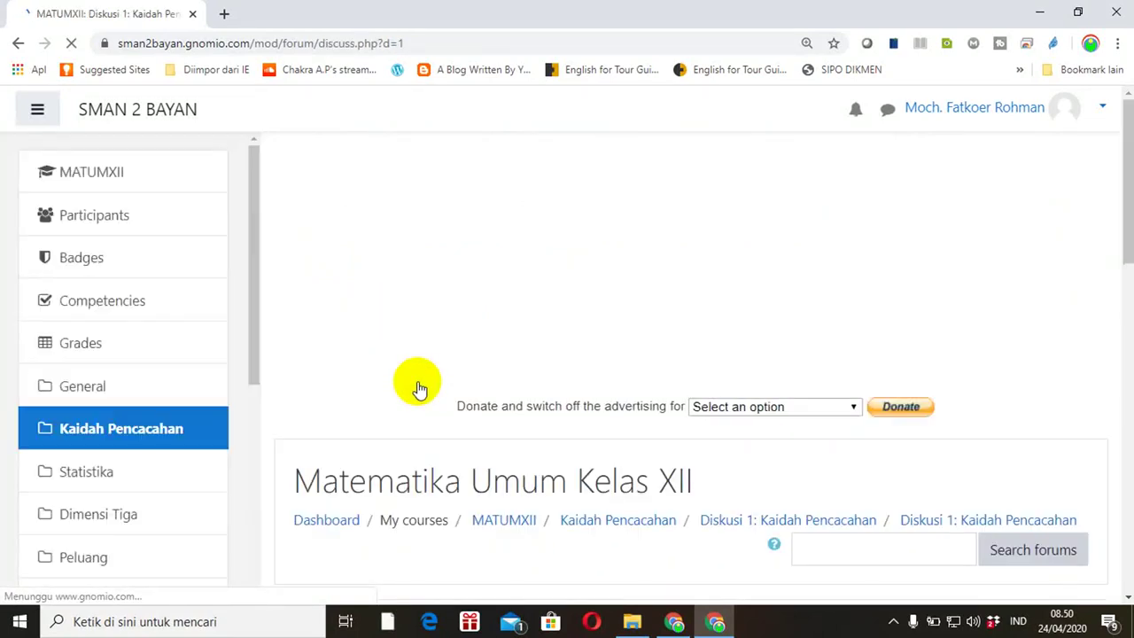
drag(1124, 185, 1124, 385)
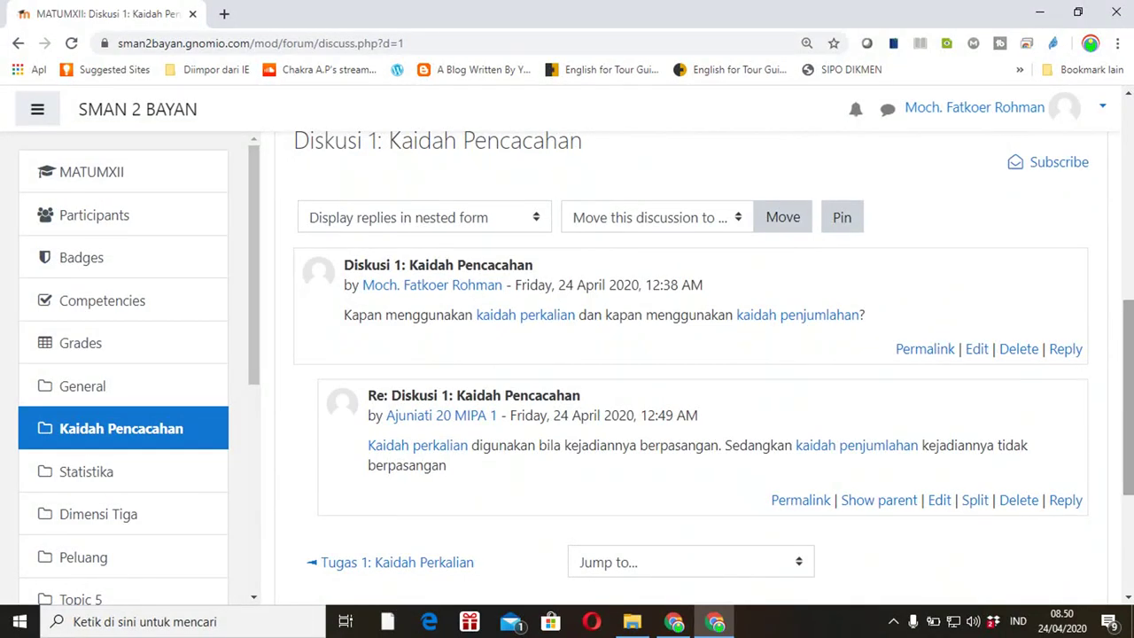